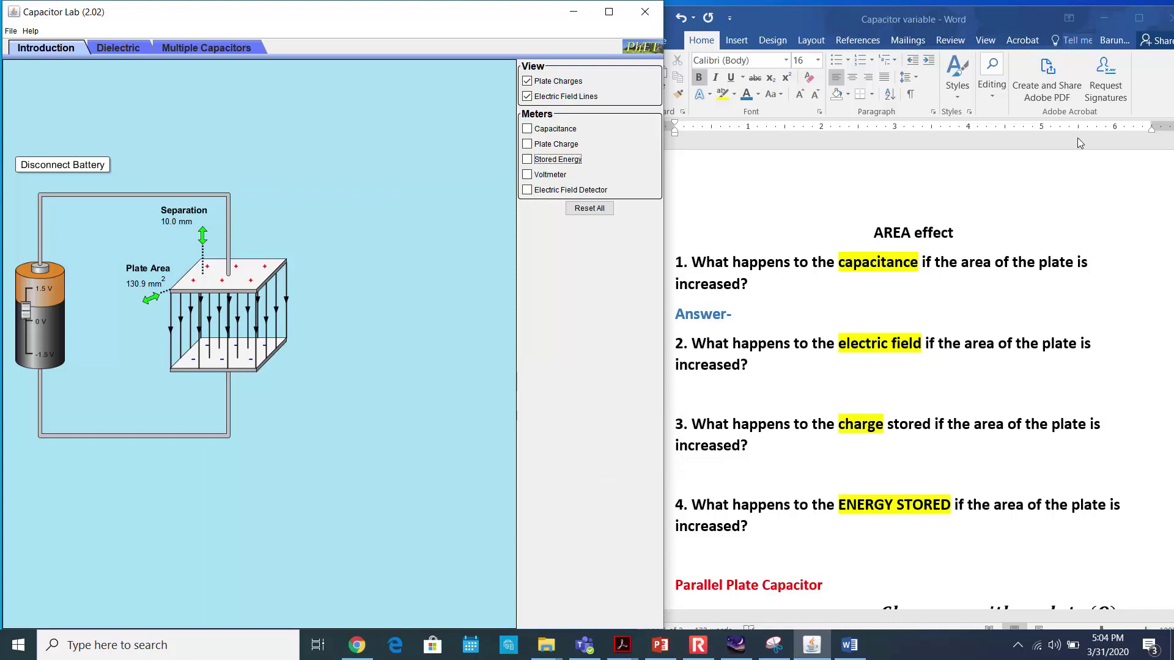
# In the 'Capacitor variable' document, highlight 'electric field', 'charge' and 'ENERGY STORED' in the questions.
pyautogui.click(856, 263)
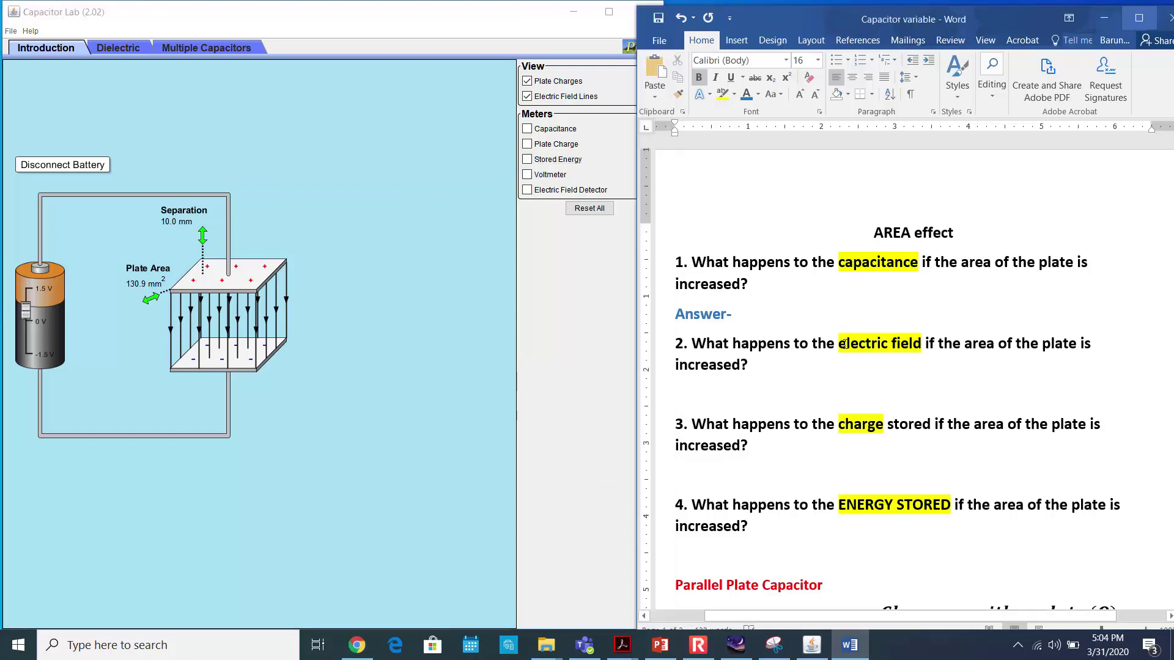
pyautogui.moveTo(858, 344); pyautogui.dragTo(922, 344)
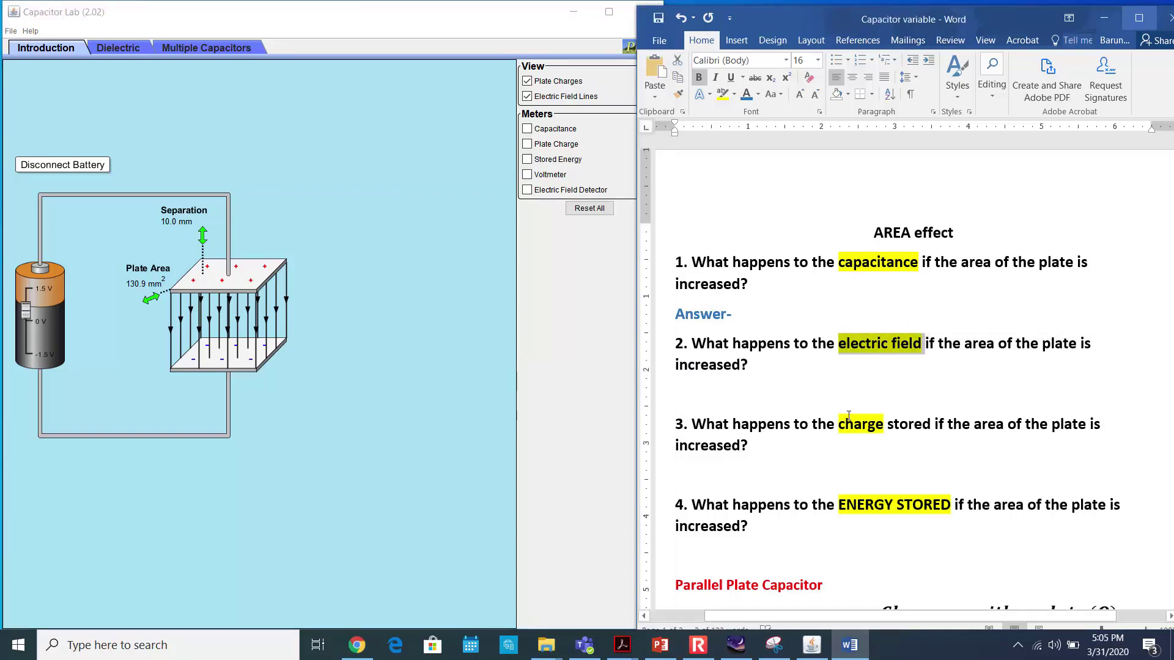
pyautogui.moveTo(846, 423); pyautogui.dragTo(860, 422)
pyautogui.moveTo(841, 505); pyautogui.dragTo(953, 505)
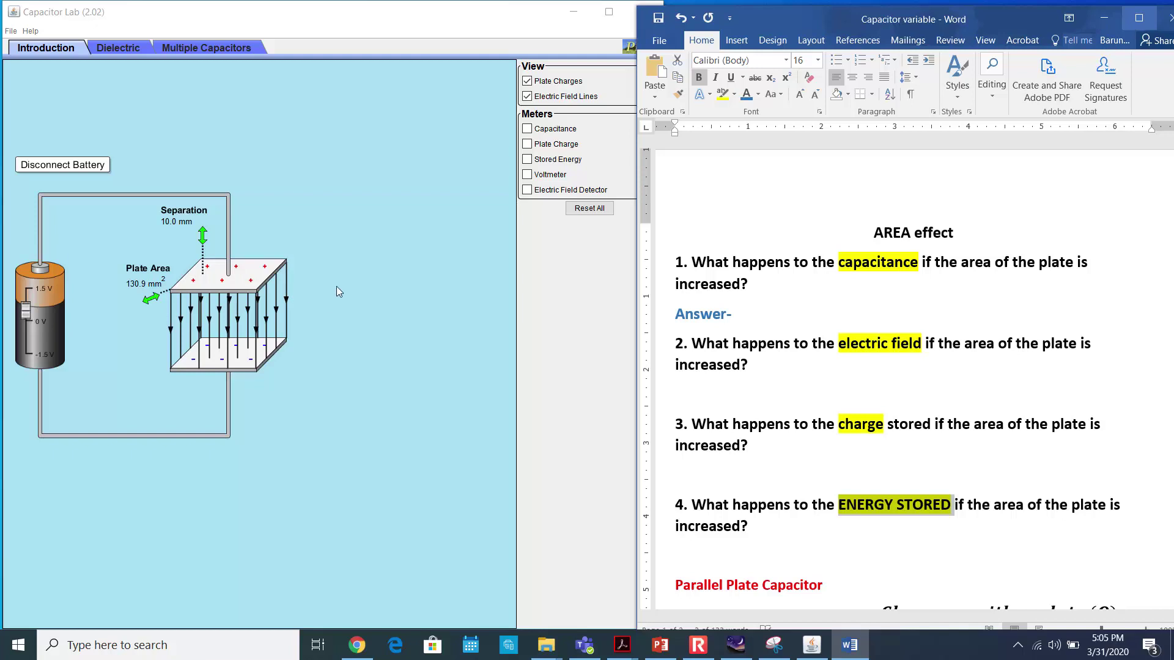
# Uncheck Plate Charges and Electric Field Lines in the View panel.
pyautogui.click(544, 82)
pyautogui.click(542, 96)
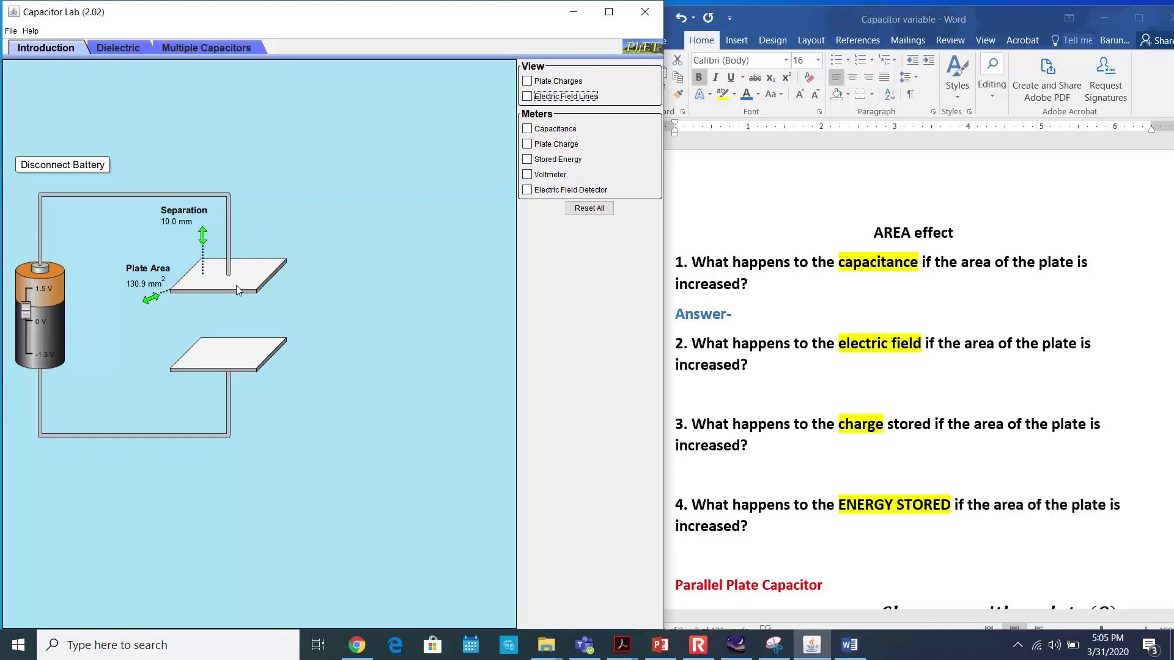
pyautogui.moveTo(32, 310); pyautogui.dragTo(31, 315)
# Show the Capacitance meter and drag the plate area to 279.4 mm², giving 0.25×10⁻¹² F.
pyautogui.click(531, 131)
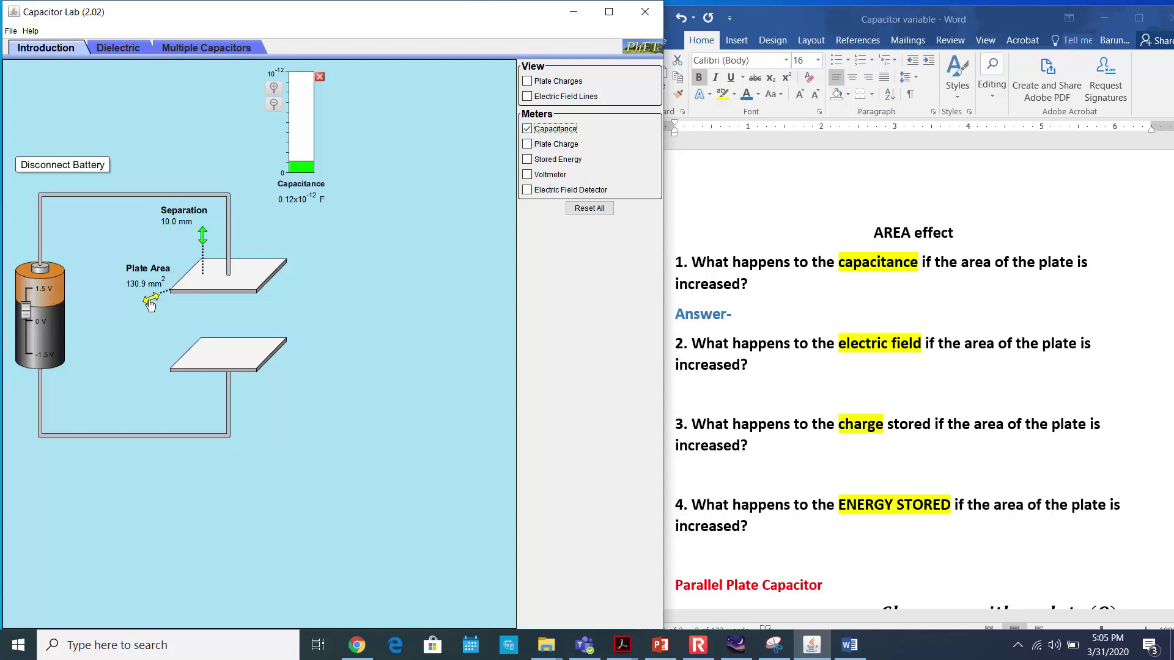
pyautogui.moveTo(151, 306); pyautogui.dragTo(124, 348)
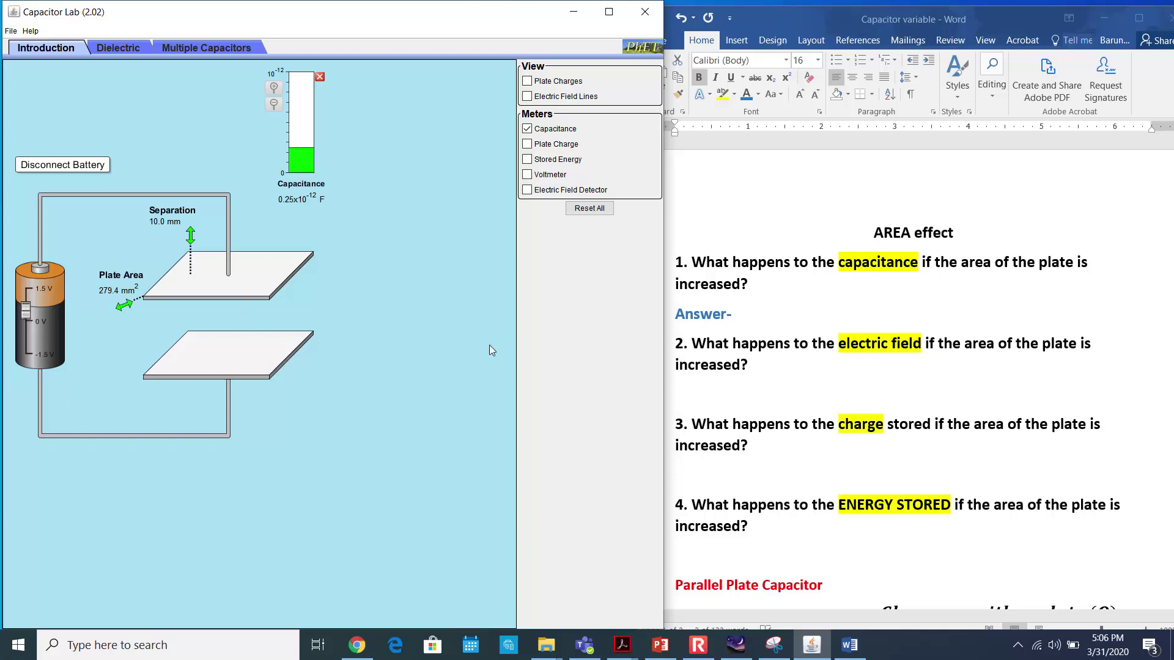
# Paste the C = ε0 A/d equation after 'Answer-' under question 1.
pyautogui.click(757, 322)
pyautogui.scroll(-3, 764, 367)
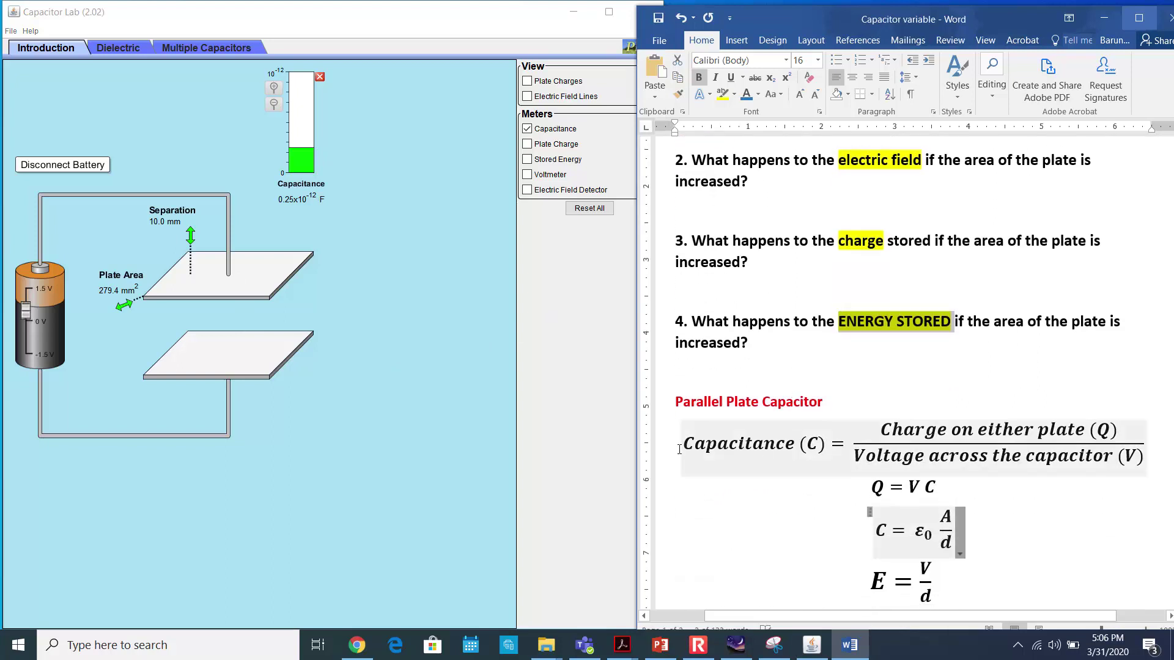
pyautogui.scroll(-1, 872, 465)
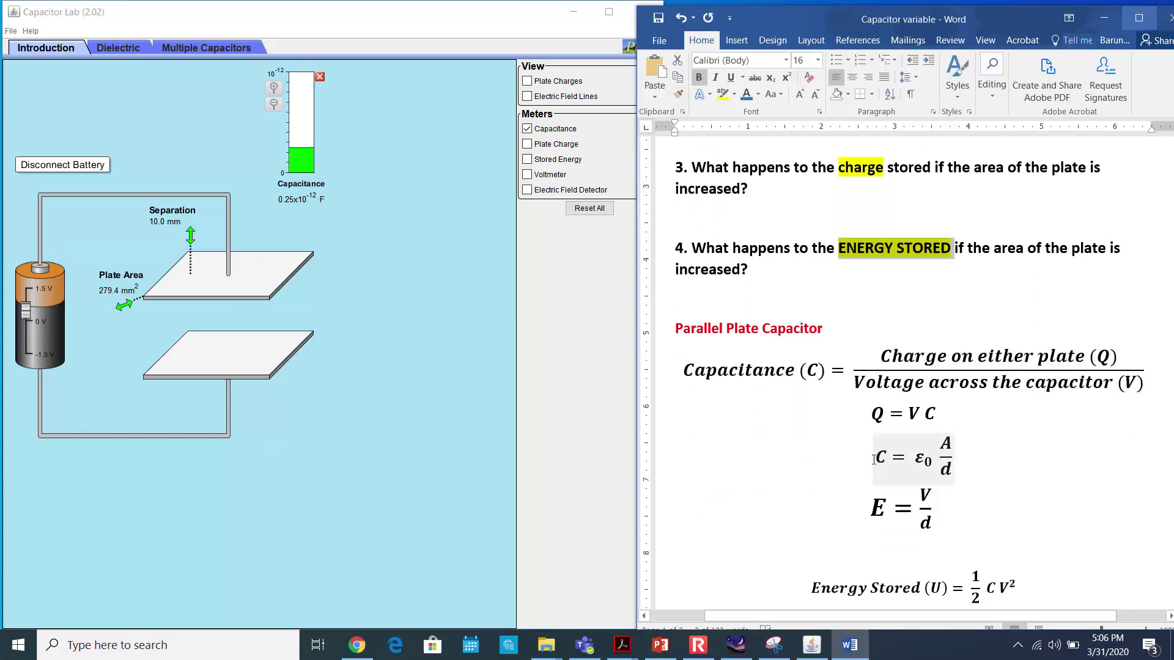
pyautogui.click(873, 459)
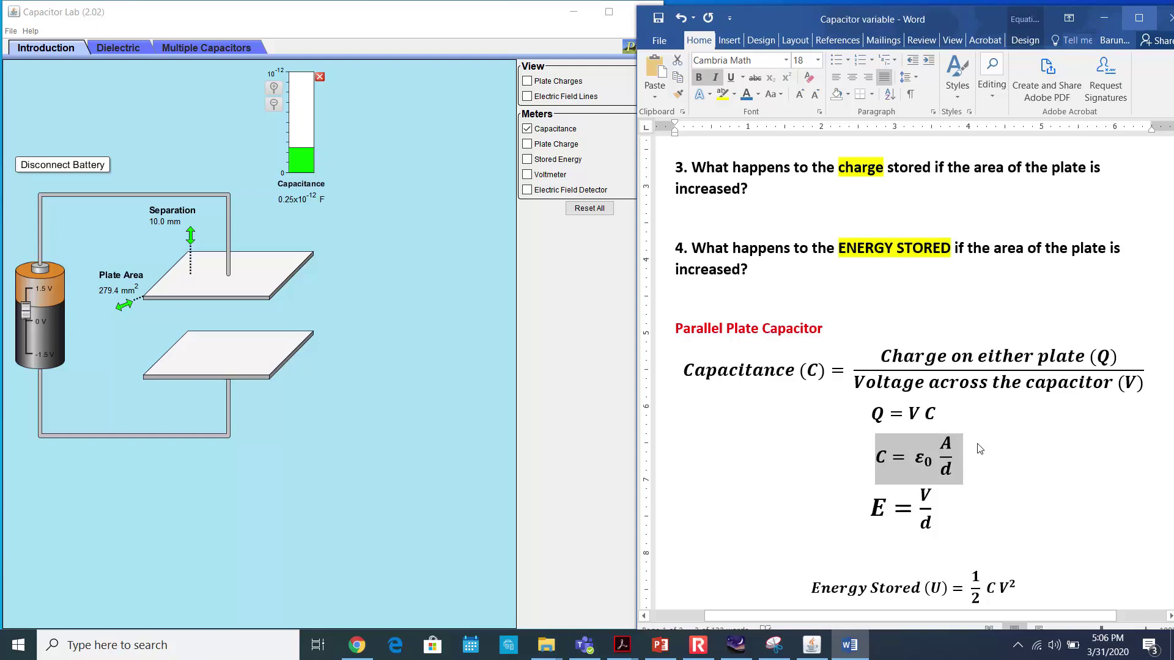
pyautogui.scroll(4, 980, 449)
pyautogui.click(777, 316)
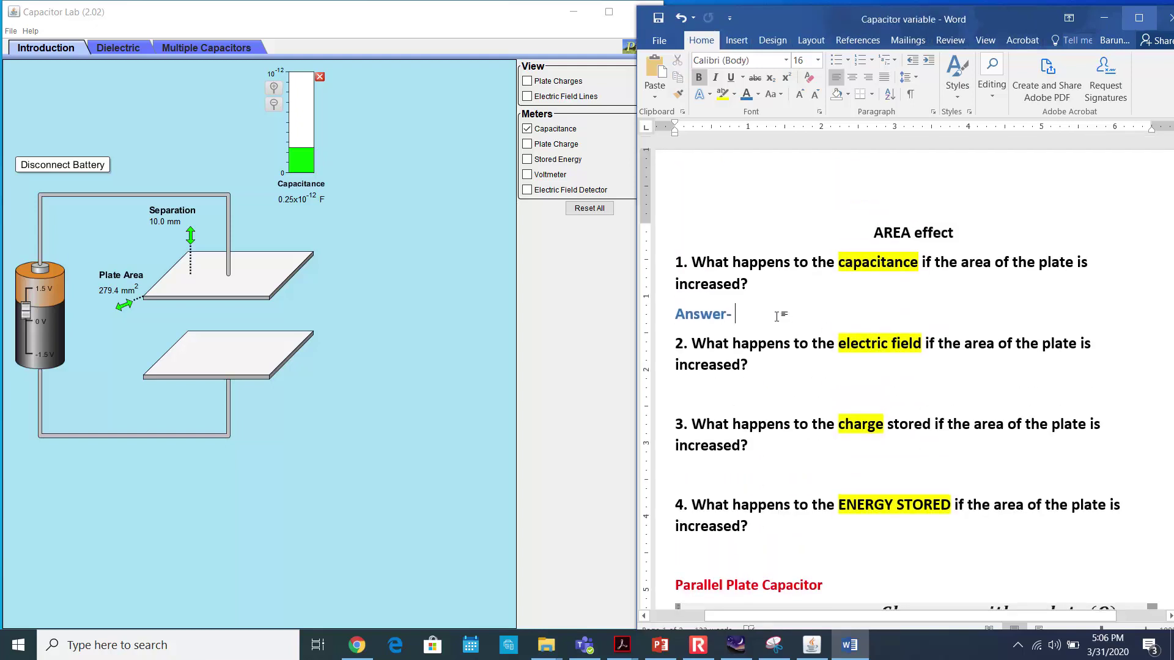
pyautogui.hotkey('ctrl', 'v')
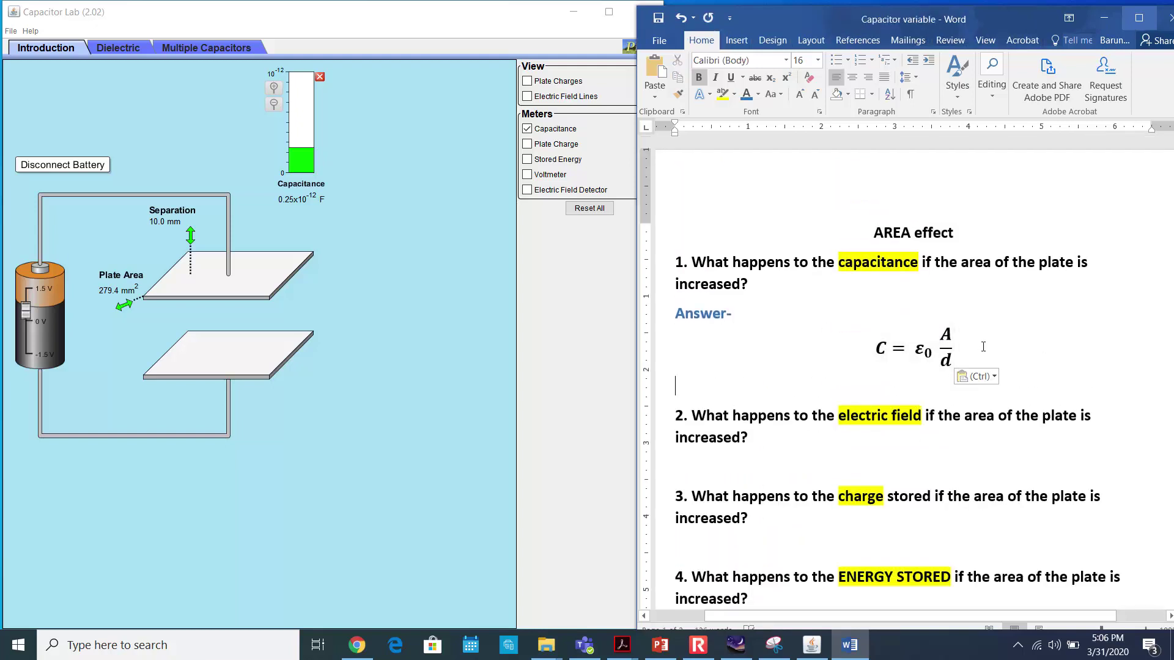
# Add the line 'As Area increases, C increases.' below the equation.
pyautogui.click(990, 348)
pyautogui.press('Return')
pyautogui.write('As Area increases')
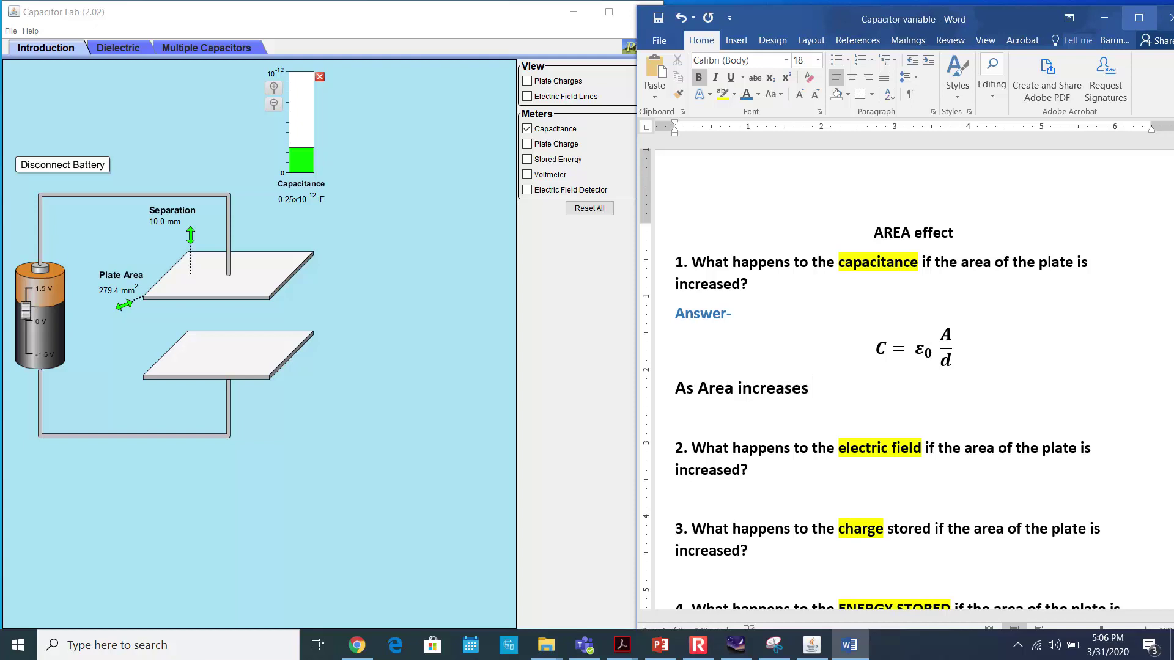
pyautogui.press('BackSpace')
pyautogui.write(', C increases.')
# Select parts of the pasted C = ε0 A/d equation, then leave it.
pyautogui.click(884, 347)
pyautogui.doubleClick(885, 347)
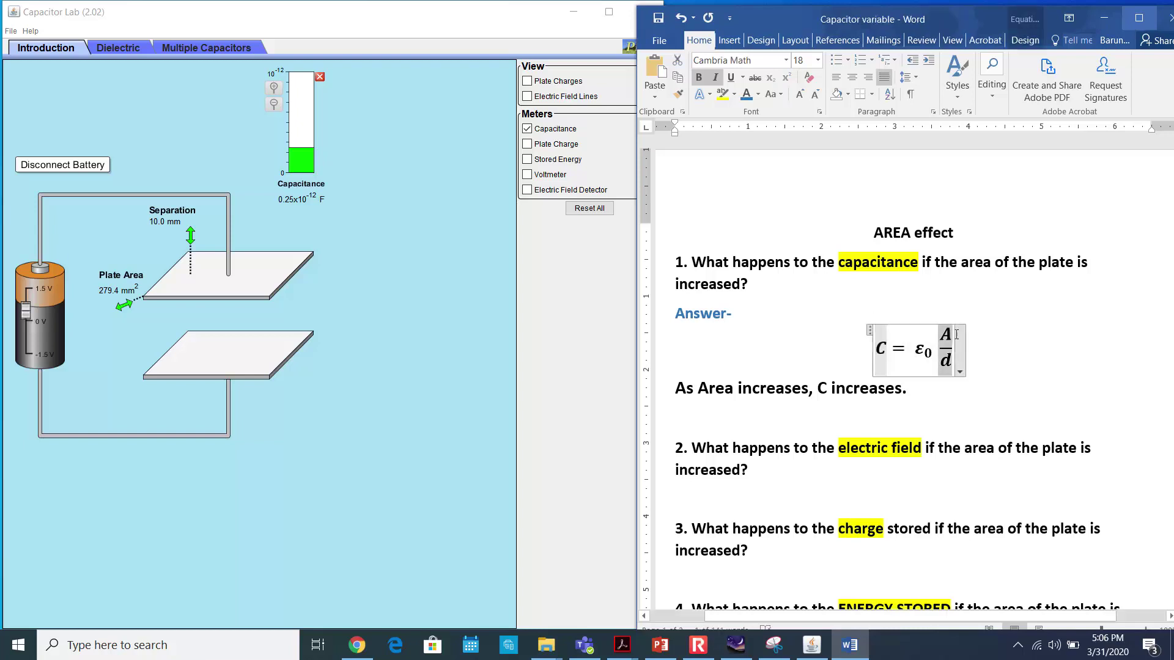
pyautogui.press('Right')
pyautogui.press('Right')
pyautogui.press('Right')
pyautogui.doubleClick(885, 354)
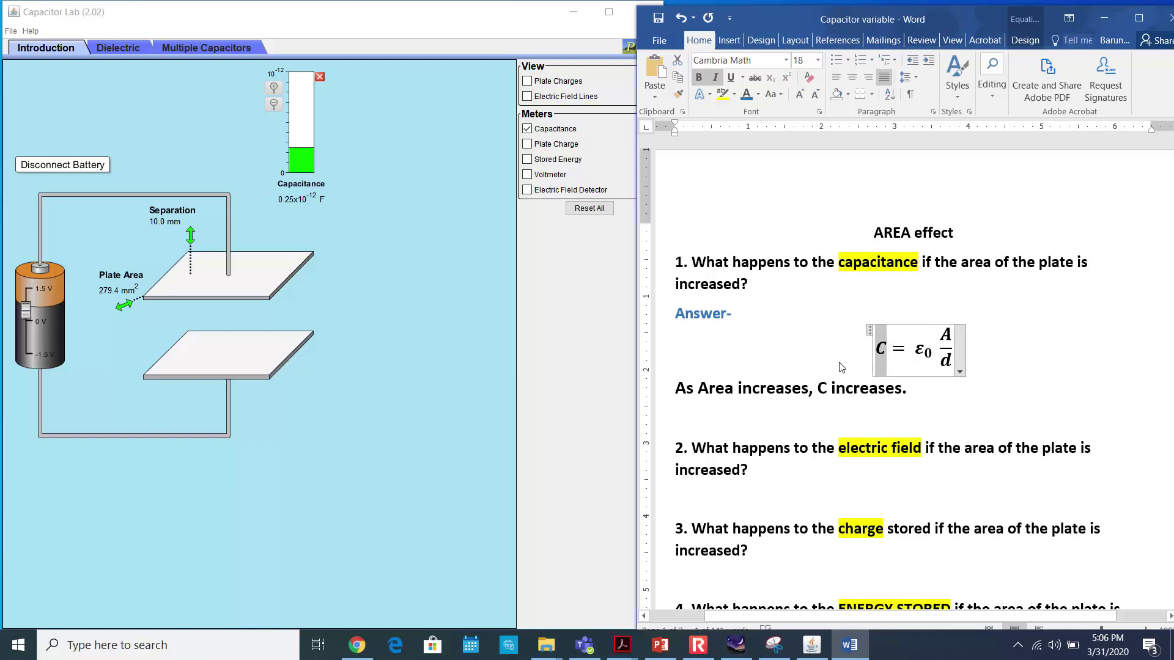
pyautogui.click(969, 320)
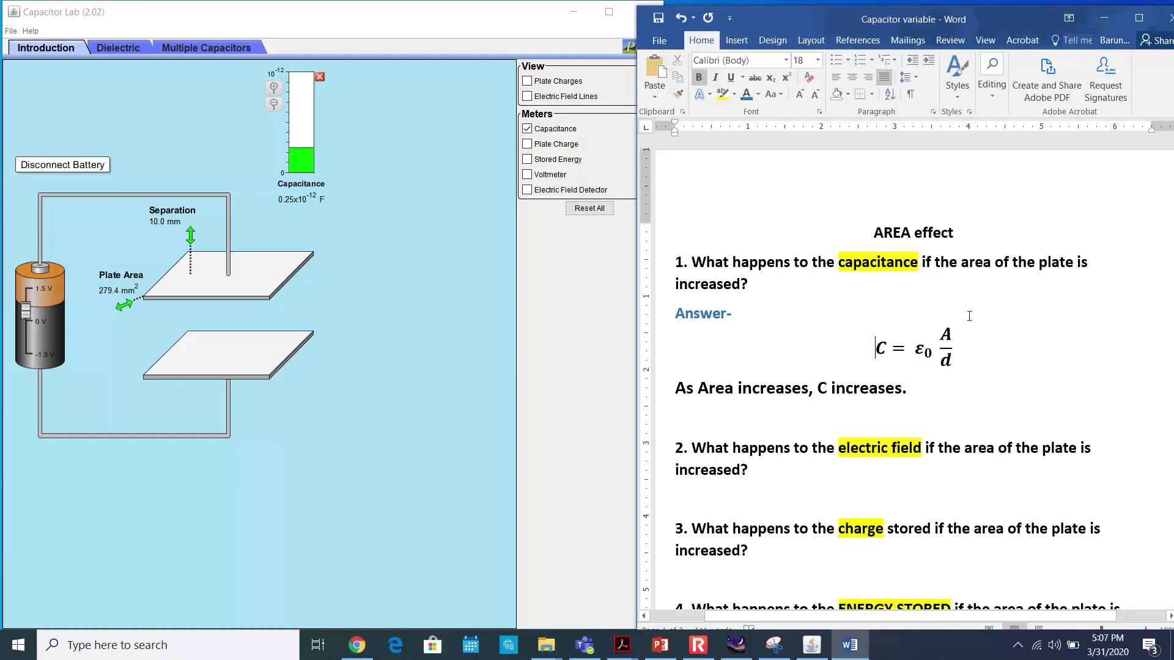
pyautogui.scroll(-3, 972, 316)
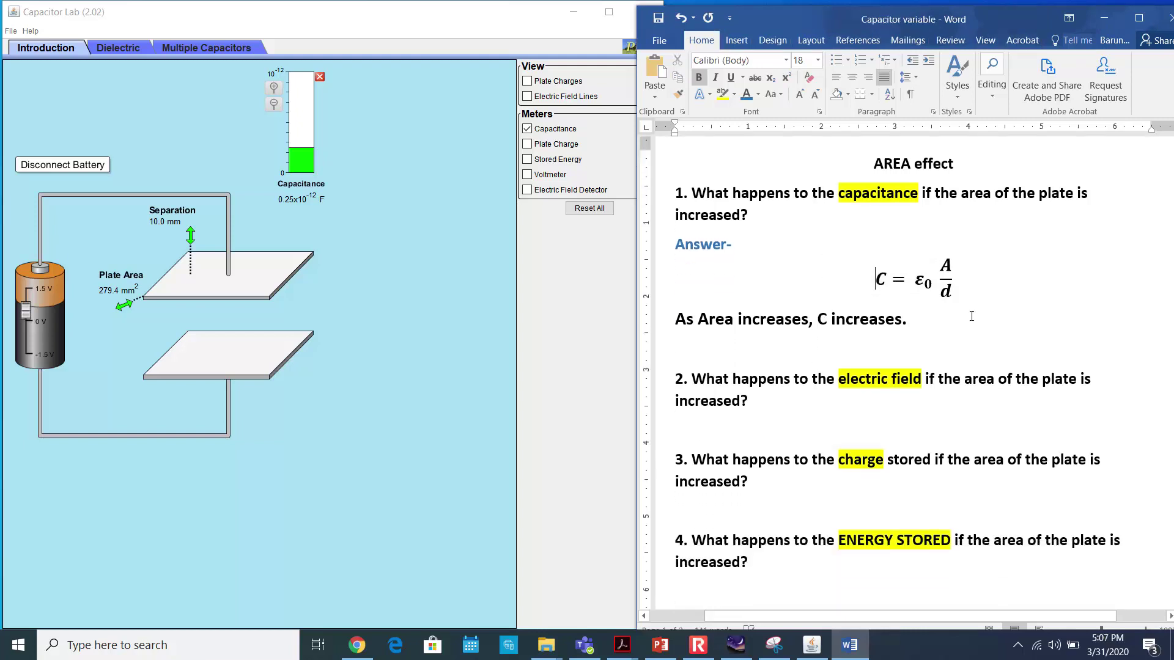
pyautogui.scroll(-1, 883, 309)
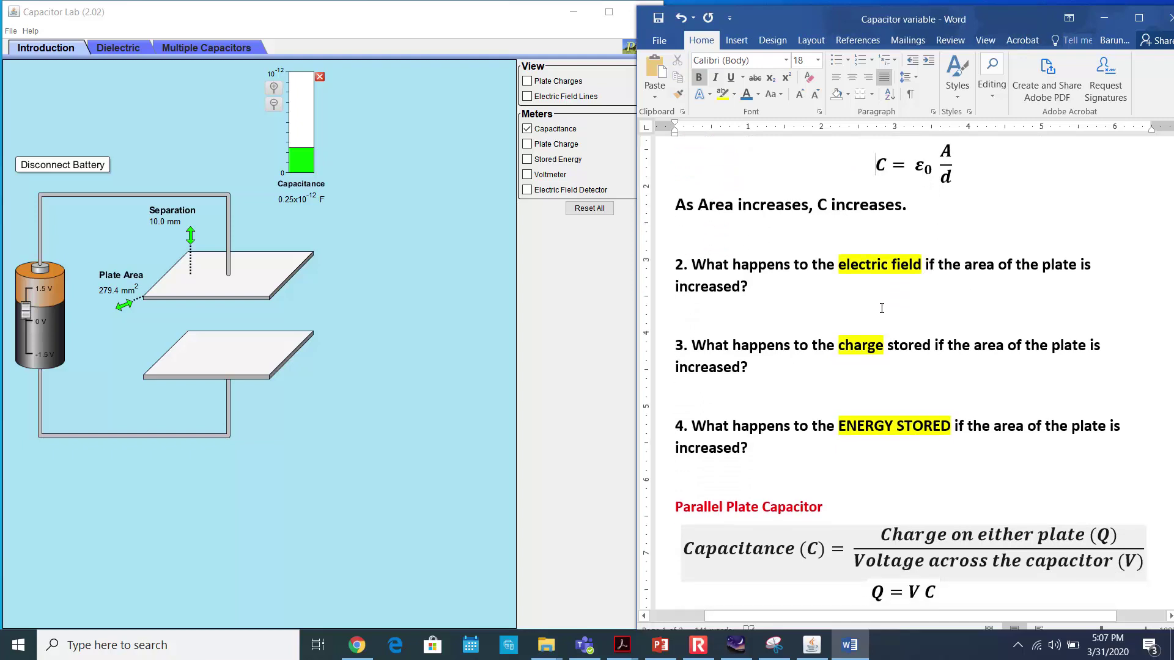
# Probe the field between the plates with field lines shown, then enlarge plates to 388.7 mm² (field stays 47 V/m).
pyautogui.click(527, 191)
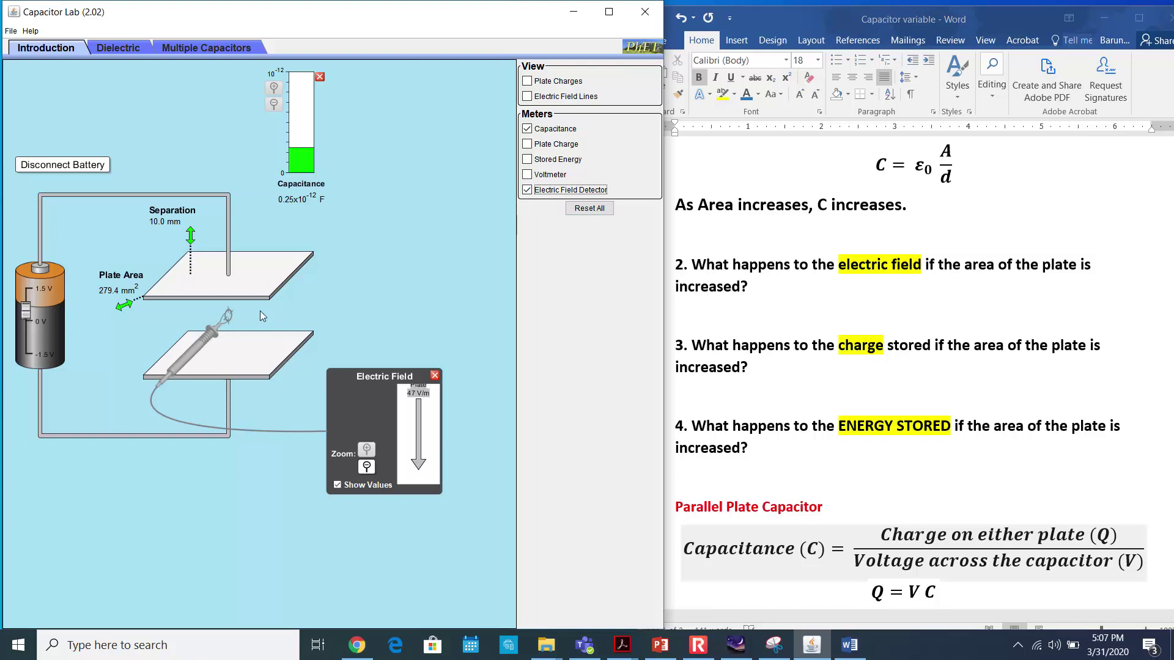
pyautogui.moveTo(217, 338)
pyautogui.mouseDown()
pyautogui.moveTo(237, 350)
pyautogui.moveTo(205, 343)
pyautogui.moveTo(223, 335)
pyautogui.moveTo(234, 349)
pyautogui.moveTo(208, 349)
pyautogui.moveTo(219, 338)
pyautogui.mouseUp()
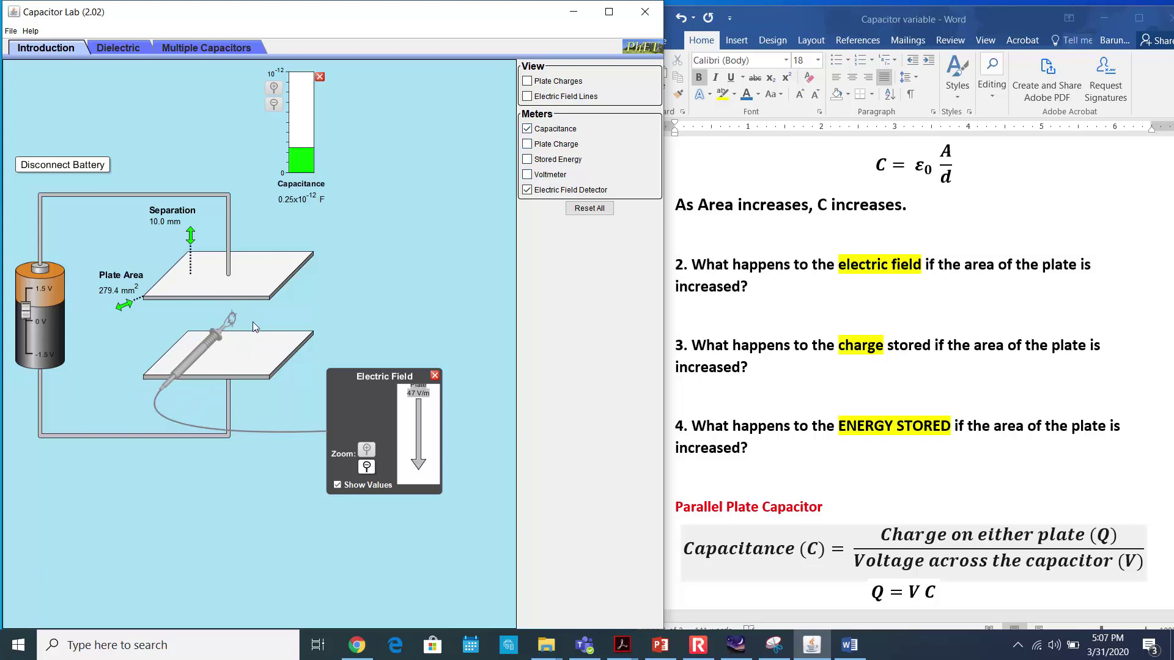
pyautogui.click(552, 97)
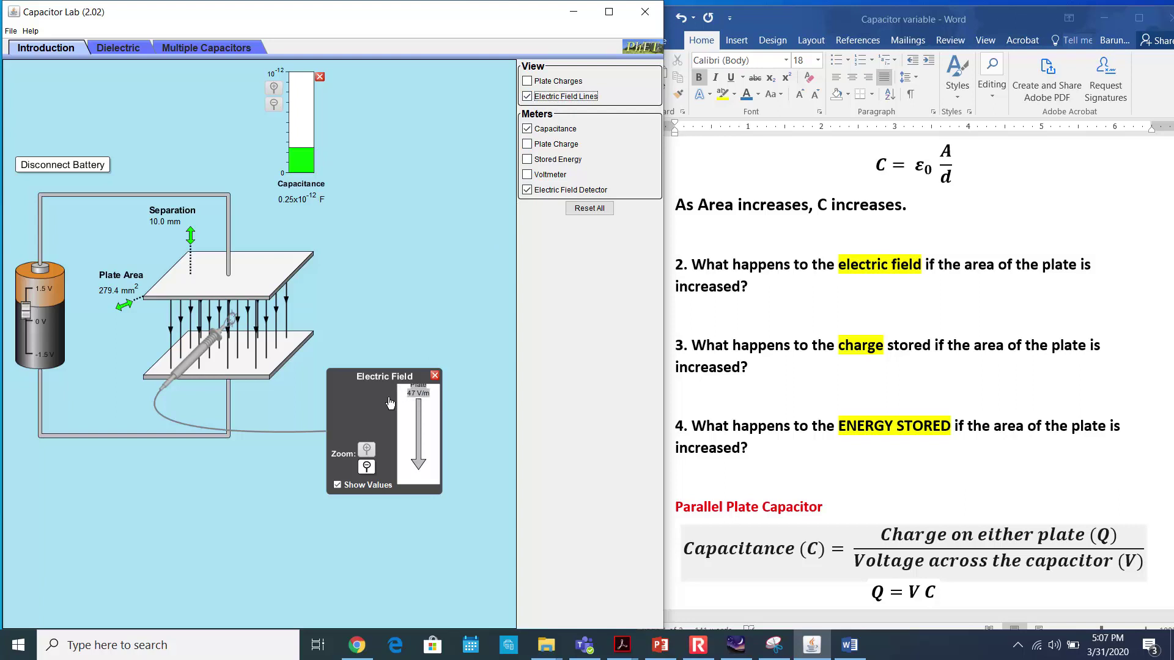
pyautogui.click(367, 469)
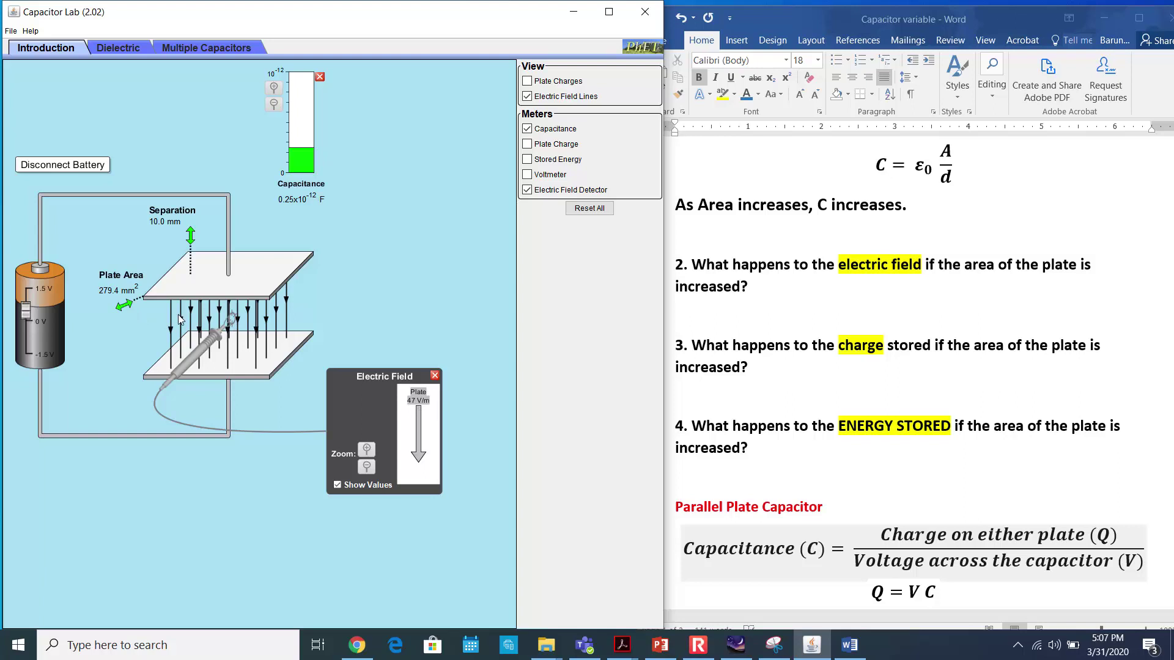
pyautogui.moveTo(123, 313); pyautogui.dragTo(106, 392)
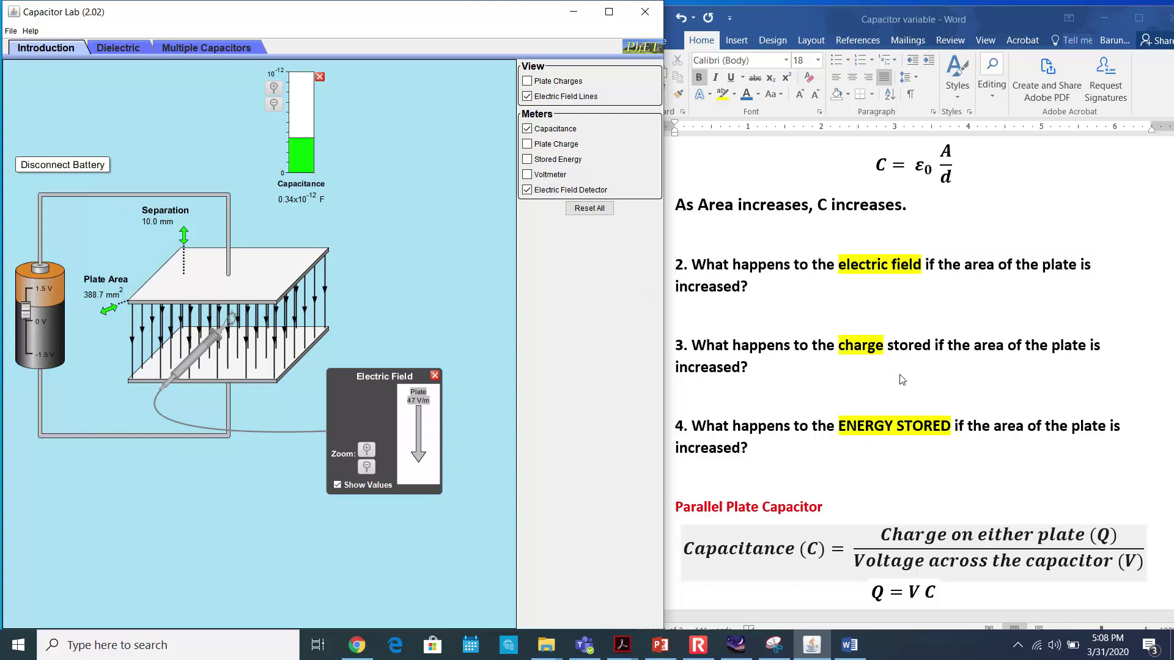
# Select the E = V/d equation and add an 'Answer-' line under question 2.
pyautogui.scroll(-6, 903, 380)
pyautogui.scroll(-4, 945, 462)
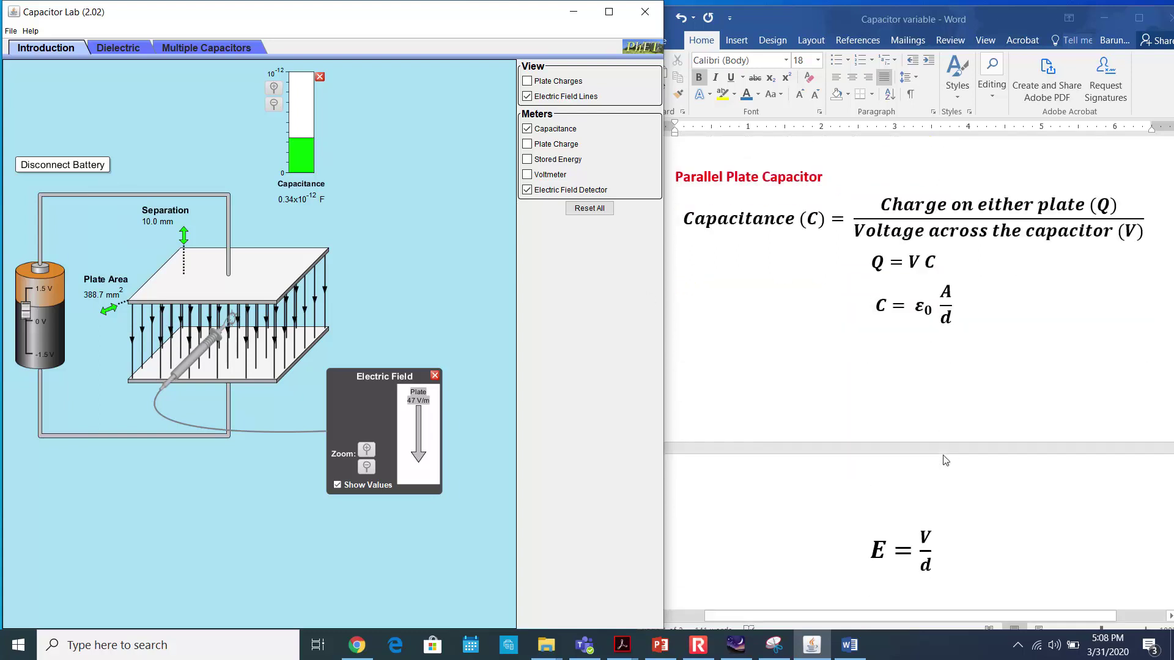
pyautogui.click(878, 512)
pyautogui.moveTo(876, 512); pyautogui.dragTo(931, 505)
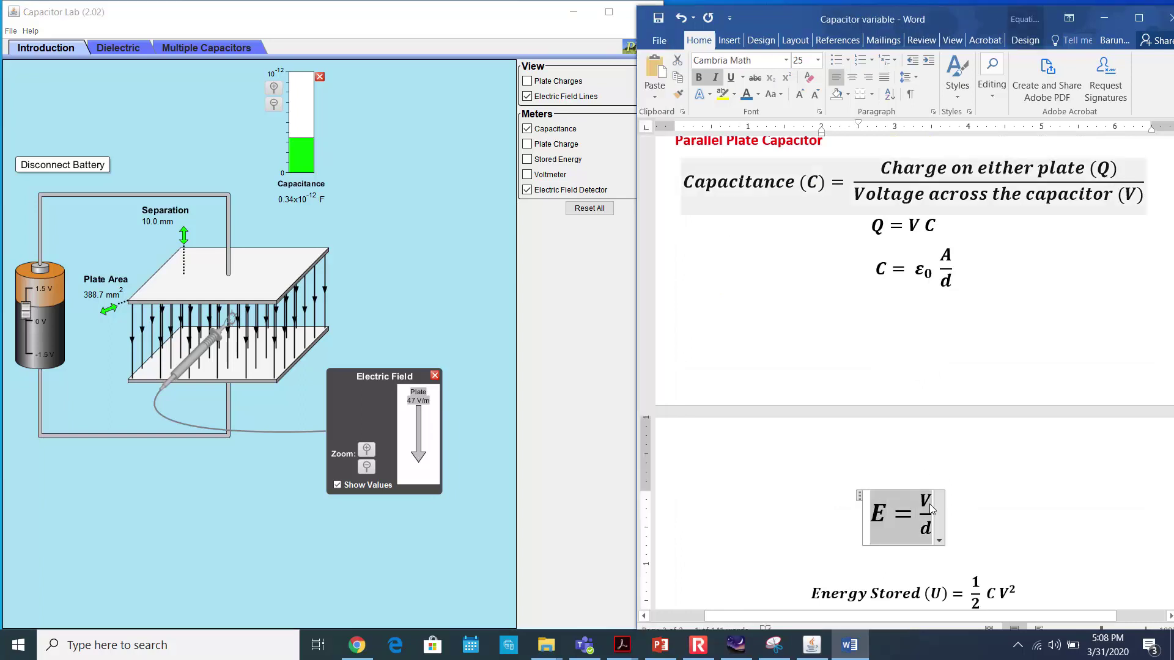
pyautogui.scroll(14, 930, 501)
pyautogui.click(866, 450)
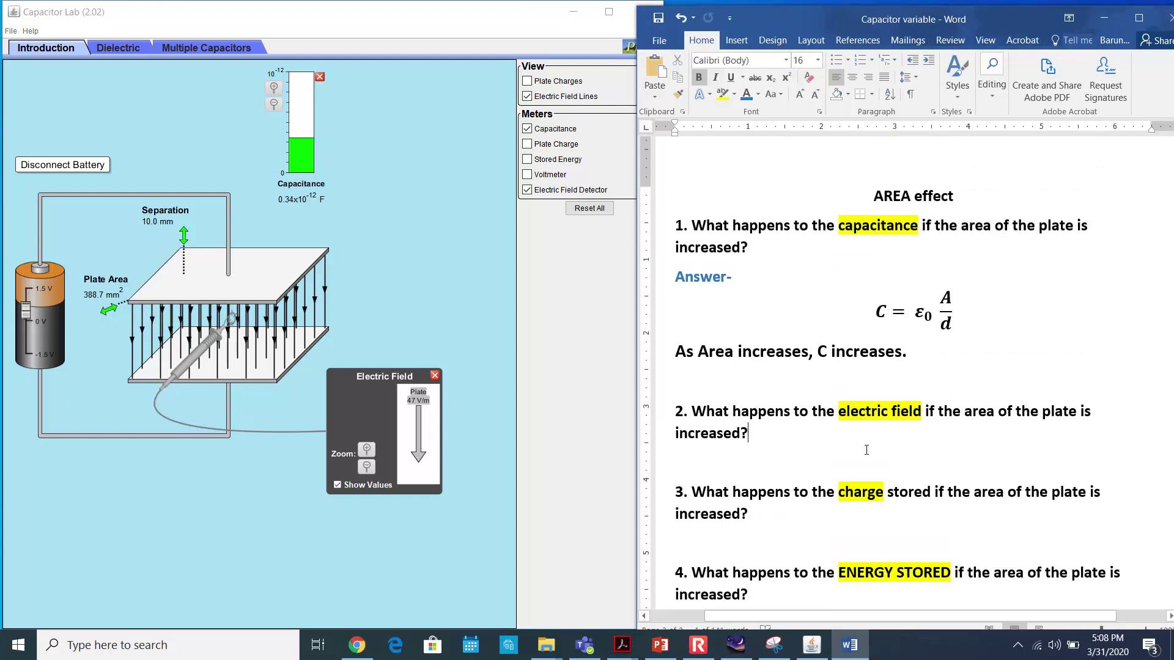
pyautogui.press('Return')
pyautogui.write('Answer-')
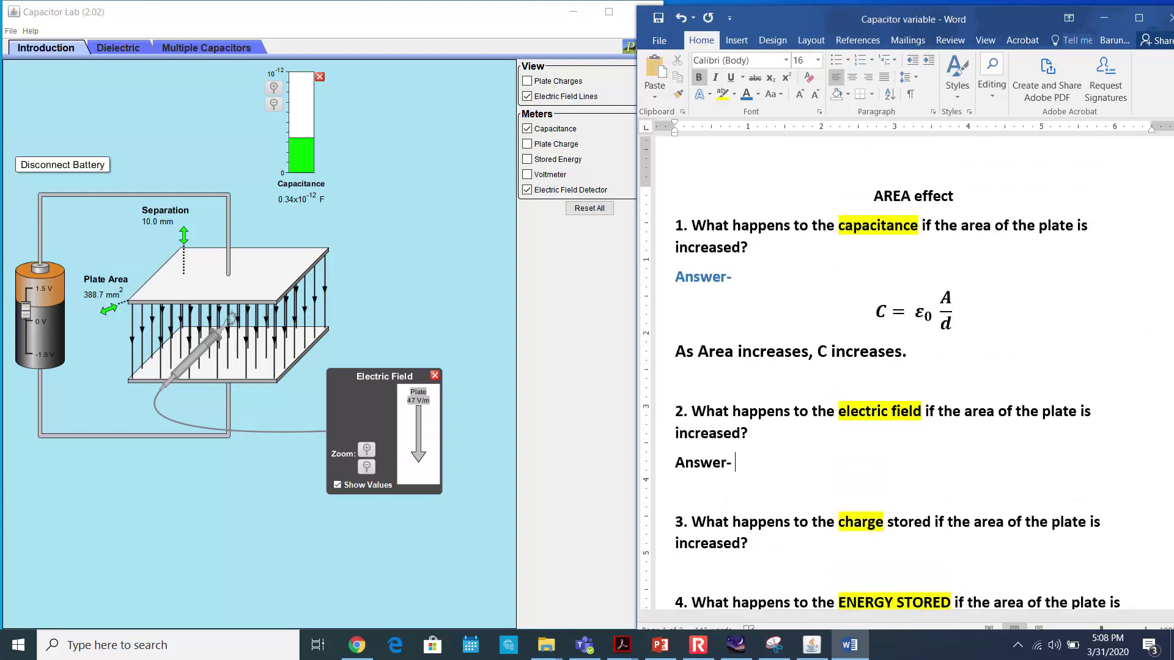
# Turn the question 1 answer blue and paste E = V/d after question 2's 'Answer-'.
pyautogui.moveTo(905, 354); pyautogui.dragTo(675, 355)
pyautogui.click(746, 94)
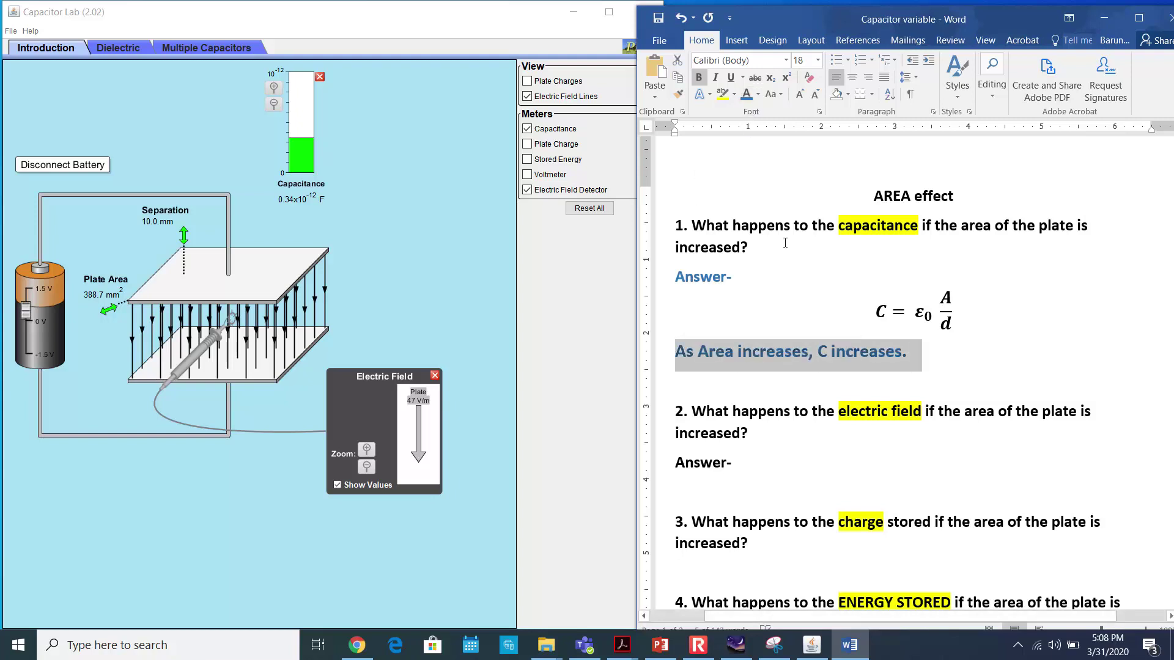
pyautogui.moveTo(764, 481); pyautogui.dragTo(675, 465)
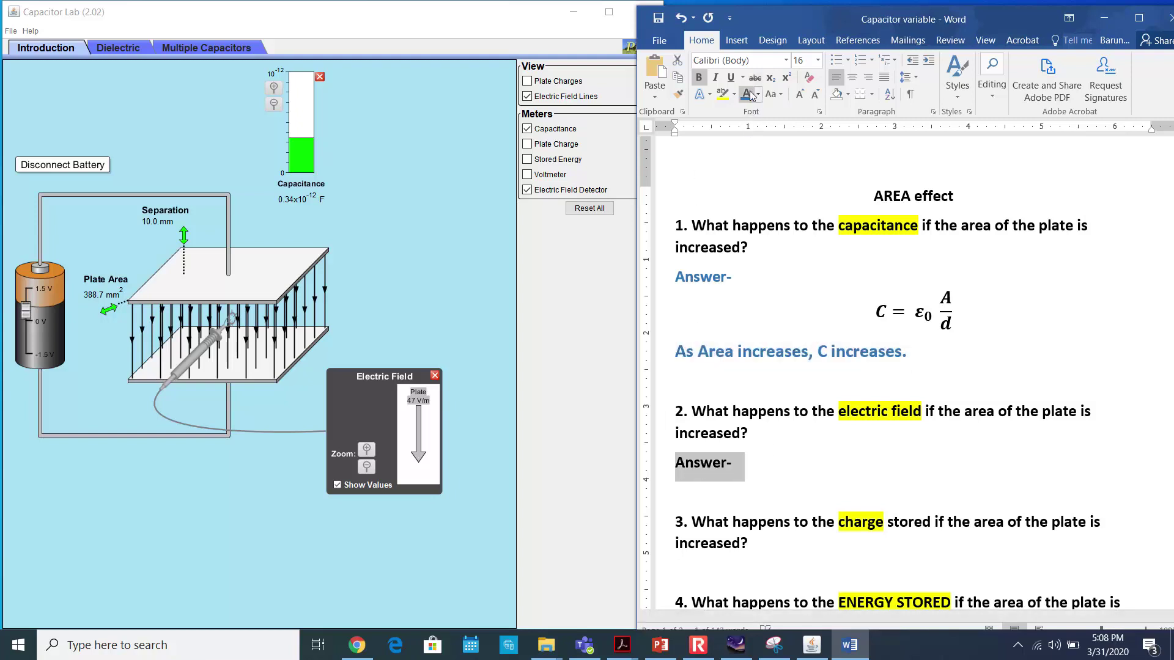
pyautogui.click(797, 469)
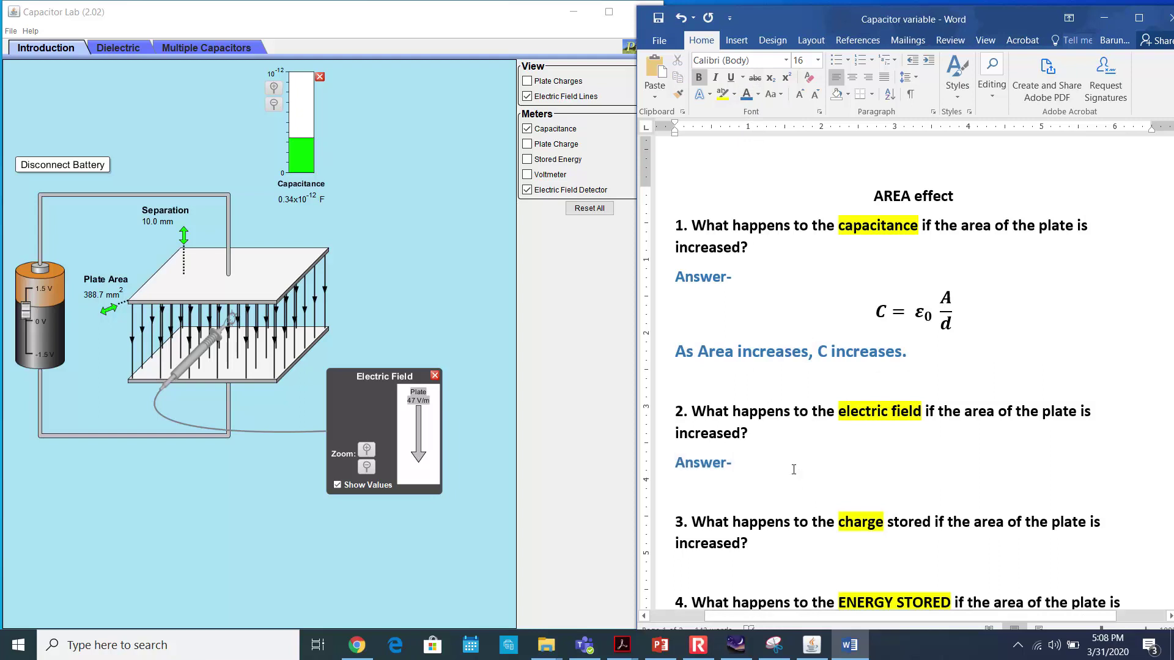
pyautogui.hotkey('ctrl', 'v')
pyautogui.click(935, 452)
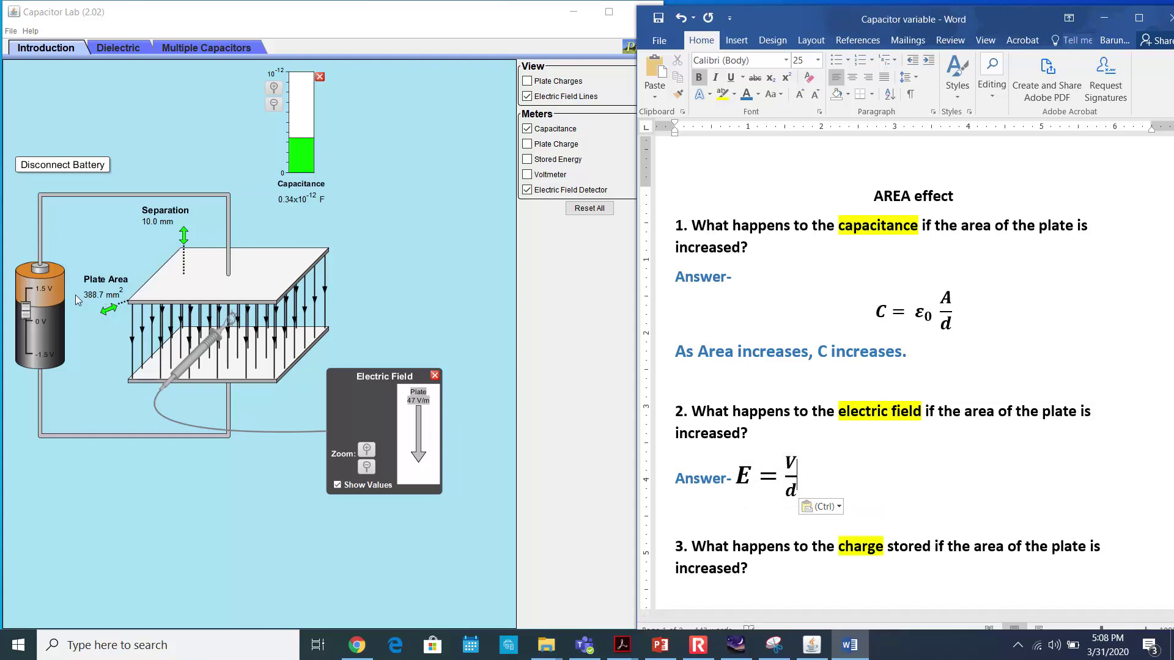
pyautogui.click(790, 464)
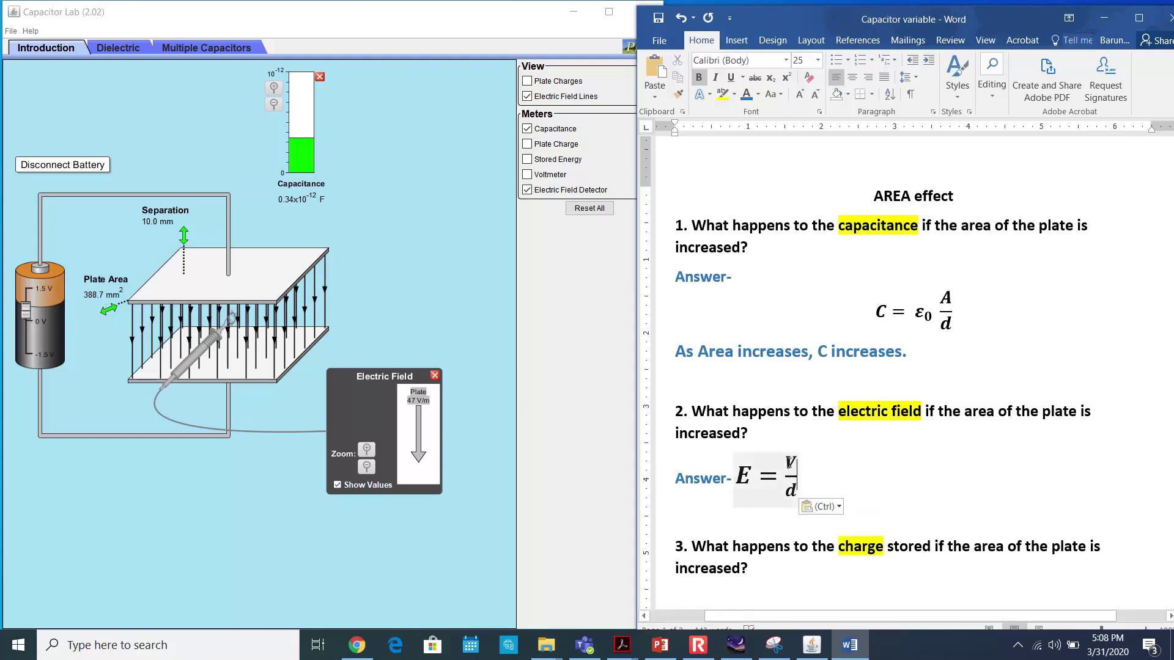
pyautogui.click(790, 463)
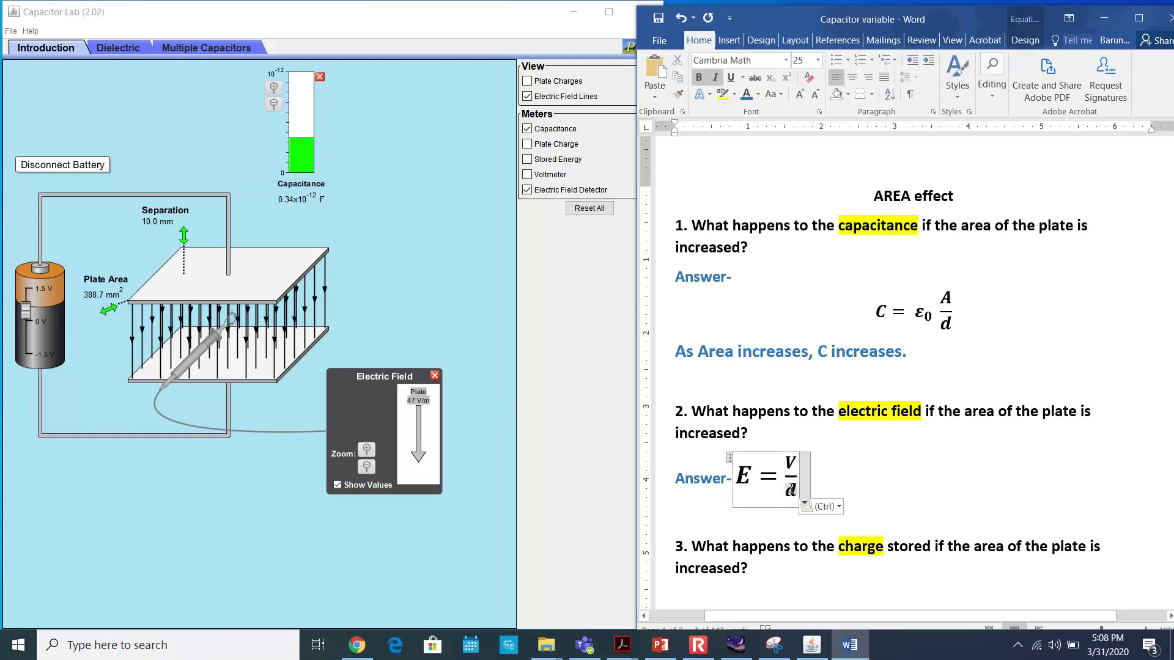
pyautogui.click(881, 473)
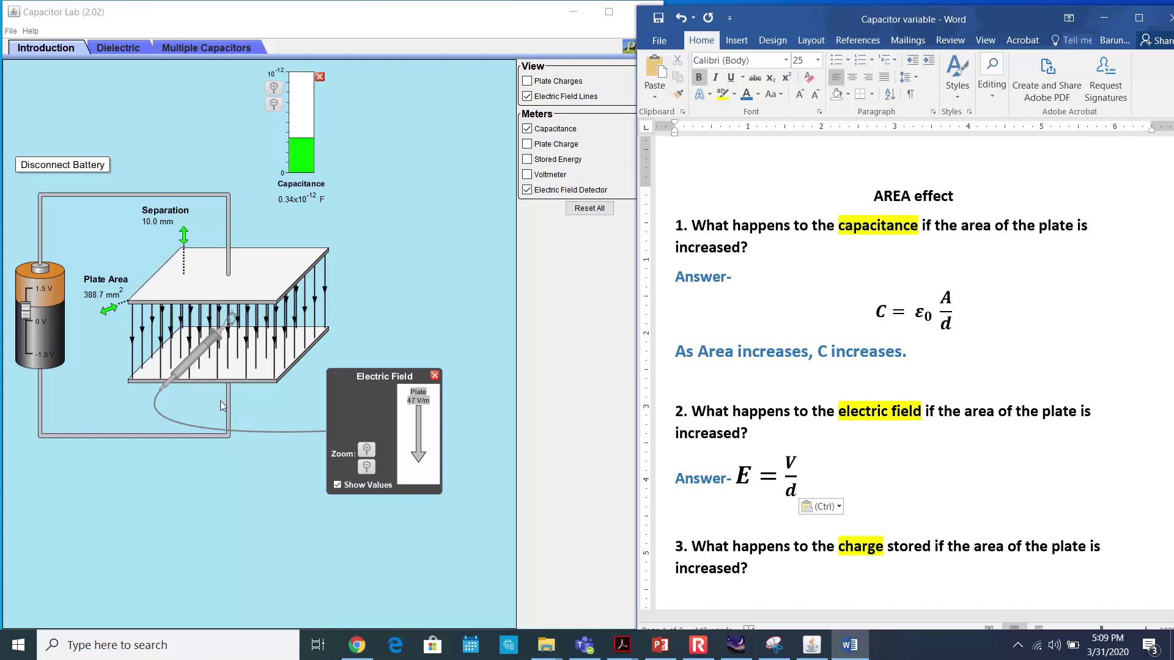
pyautogui.scroll(-3, 766, 458)
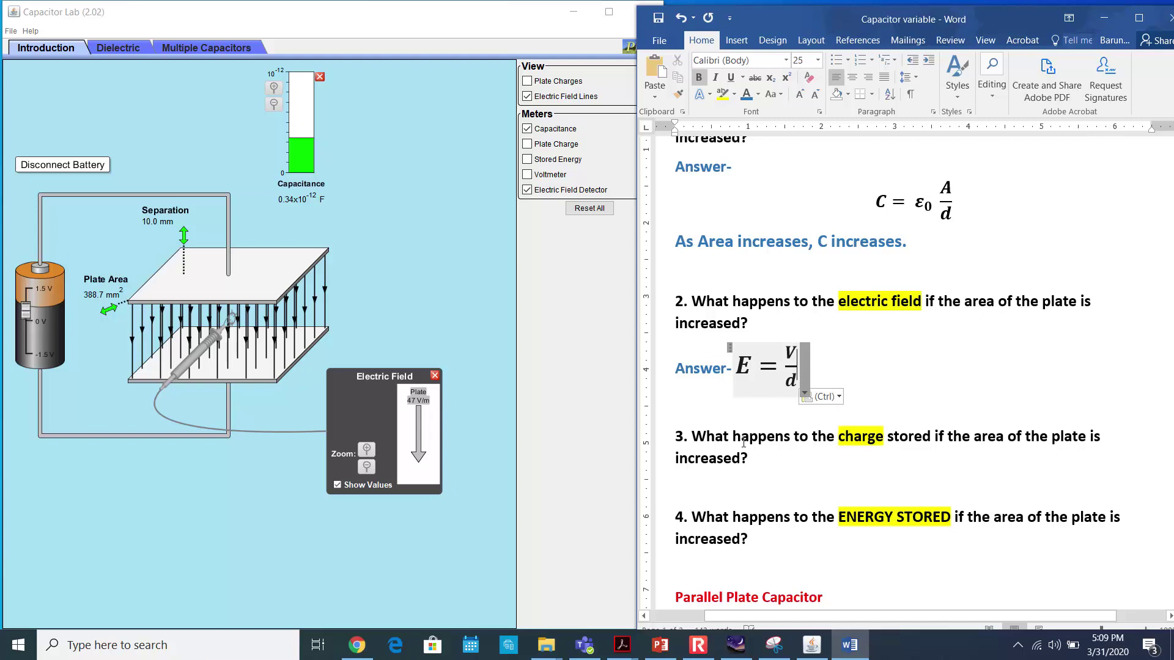
# Type the explanation that V and d are independent of the area, so electric field remains constant.
pyautogui.click(717, 406)
pyautogui.write('V is constant')
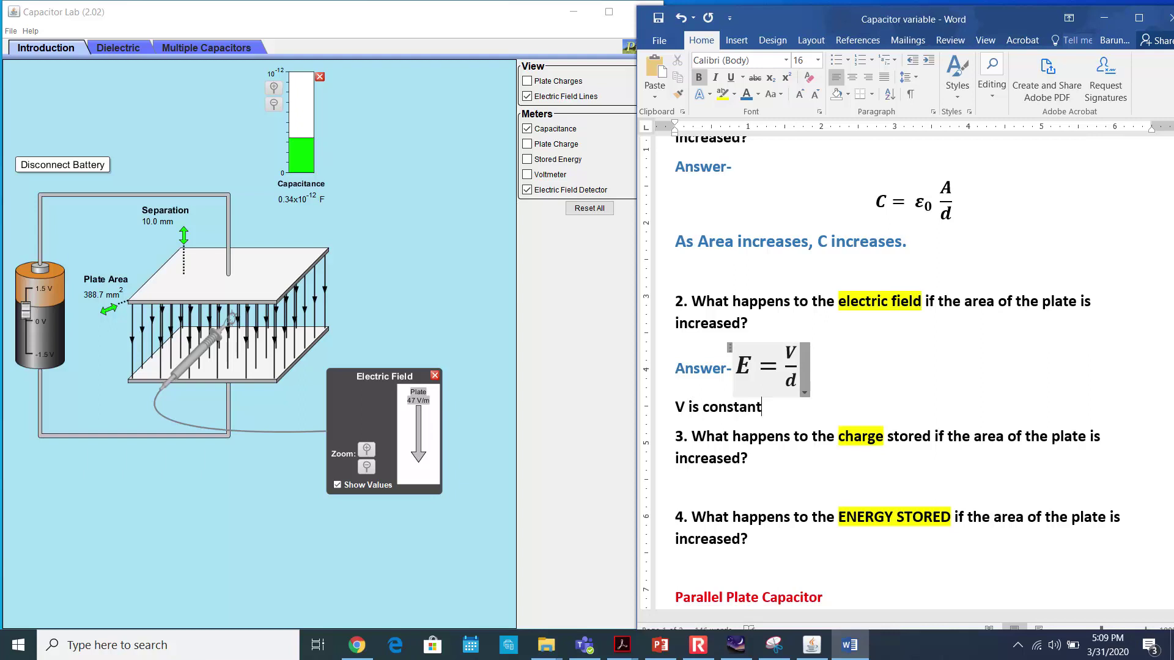
pyautogui.write(', d is conc')
pyautogui.write('stant')
pyautogui.press('BackSpace')
pyautogui.press('BackSpace')
pyautogui.press('BackSpace')
pyautogui.press('BackSpace')
pyautogui.press('BackSpace')
pyautogui.press('BackSpace')
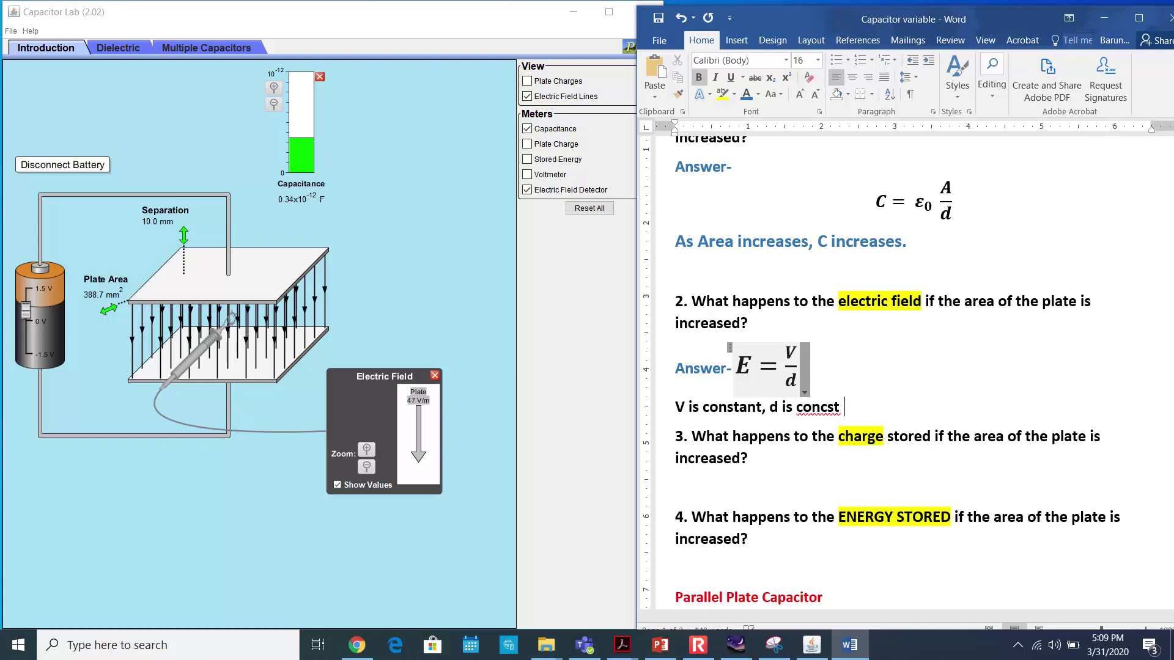
pyautogui.write('stat')
pyautogui.press('BackSpace')
pyautogui.write('nt ad')
pyautogui.press('BackSpace')
pyautogui.press('BackSpace')
pyautogui.write('nd are inde')
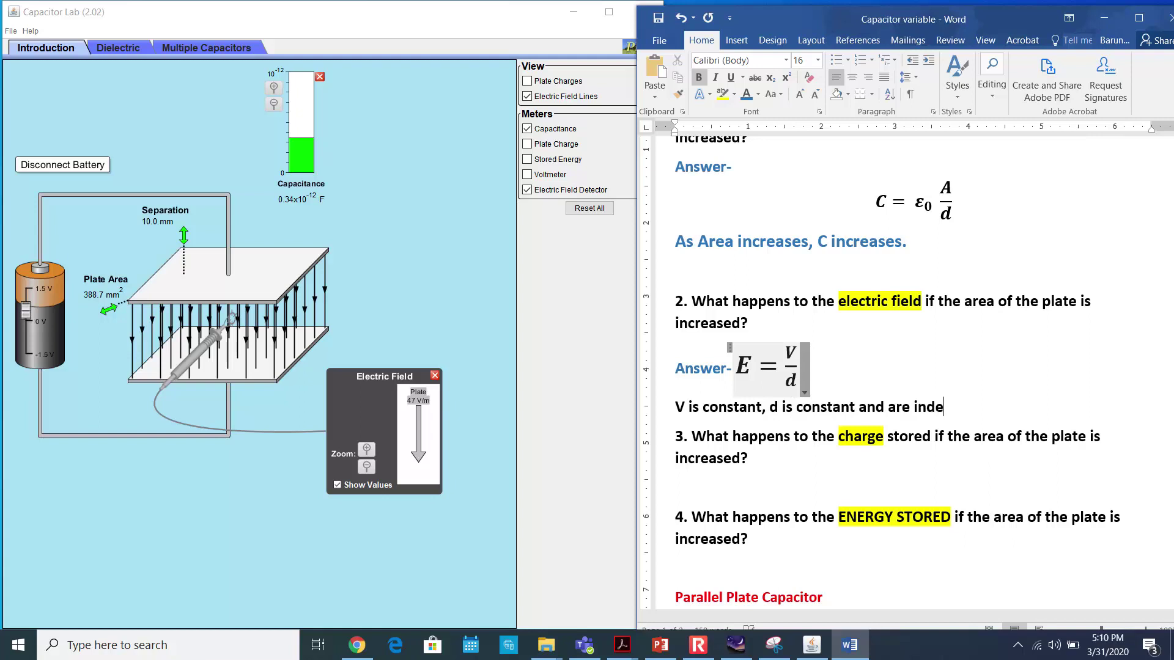
pyautogui.write('pendent of the area, so elect')
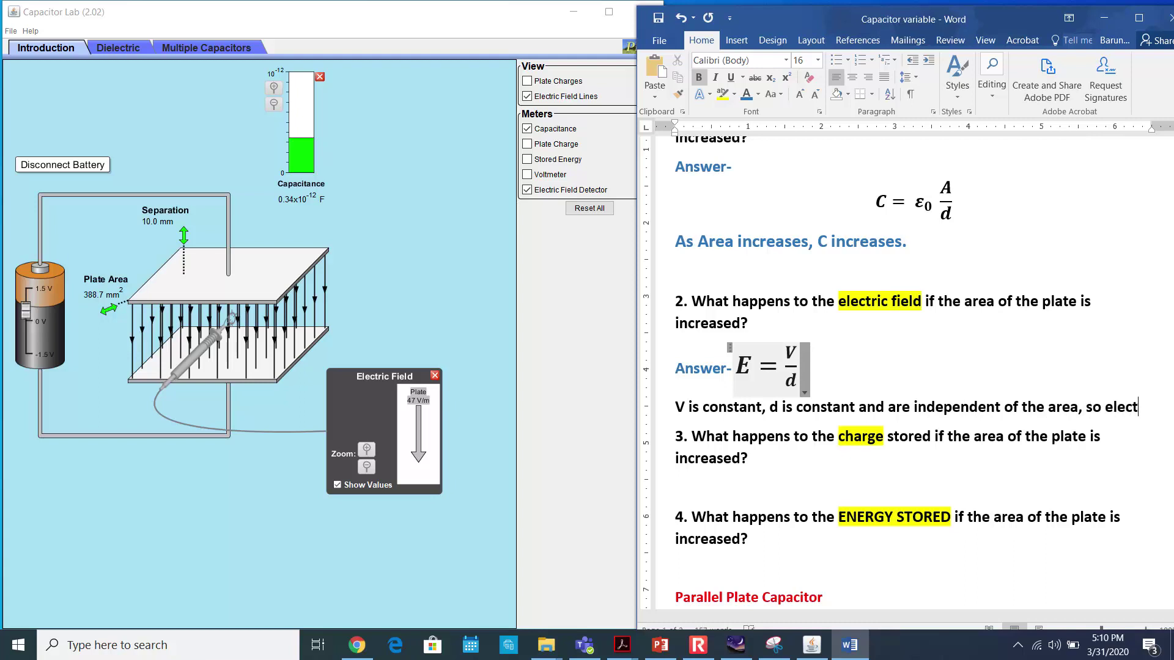
pyautogui.write('ric fiel')
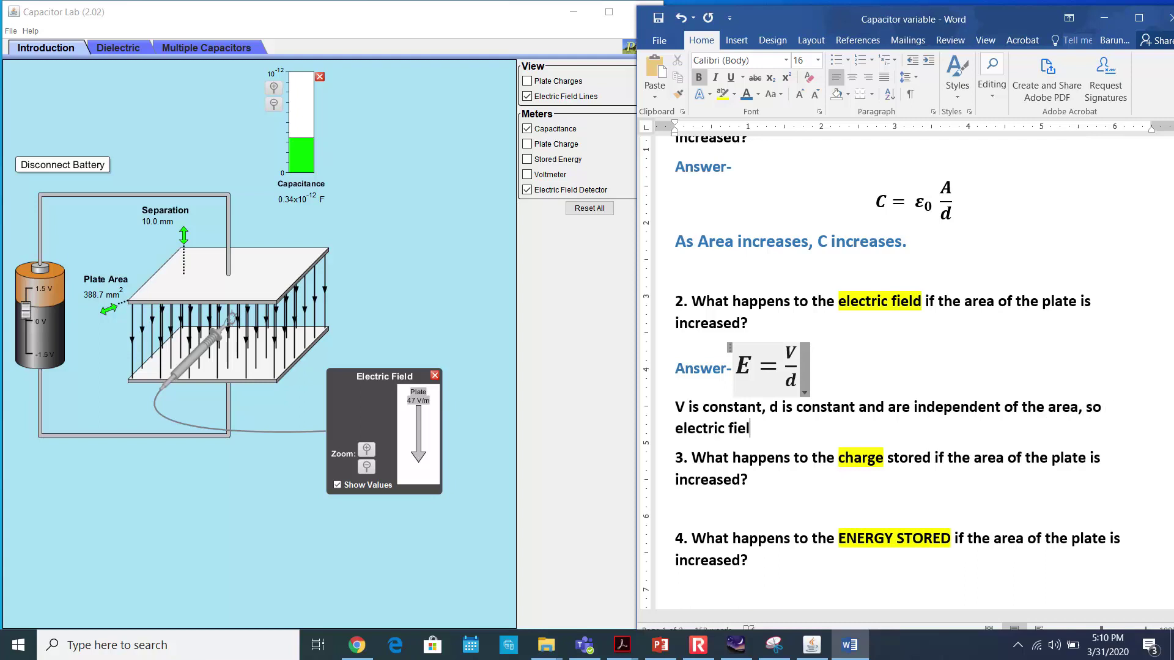
pyautogui.write('d remains constant.')
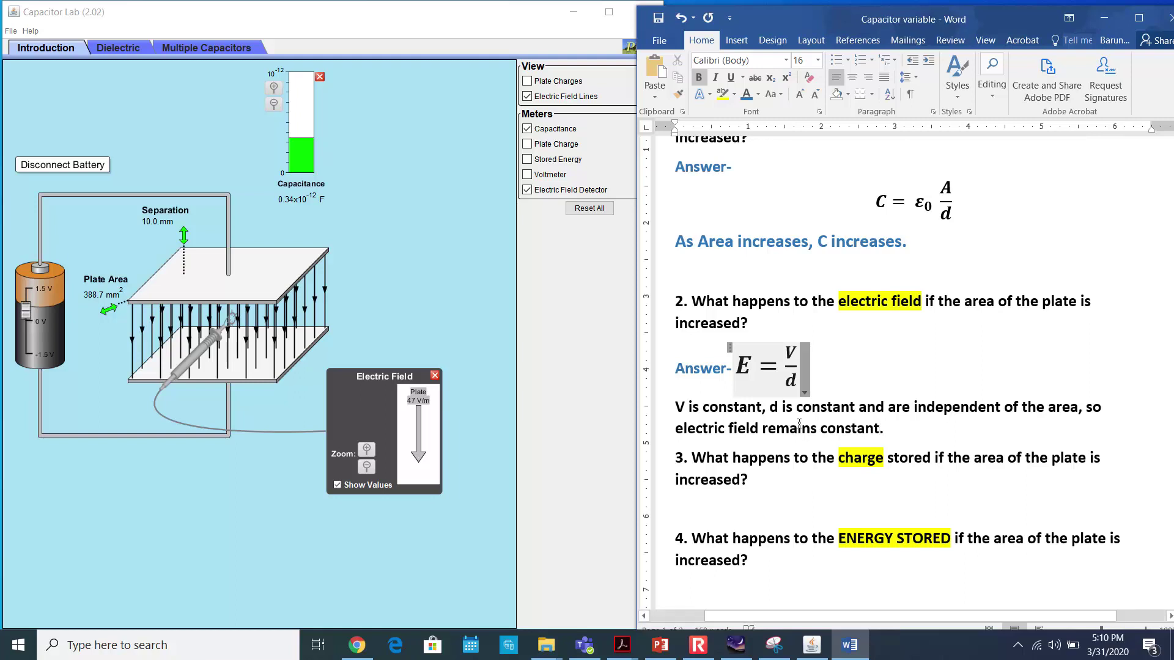
# Color the electric field explanation blue.
pyautogui.moveTo(880, 432); pyautogui.dragTo(681, 414)
pyautogui.click(747, 94)
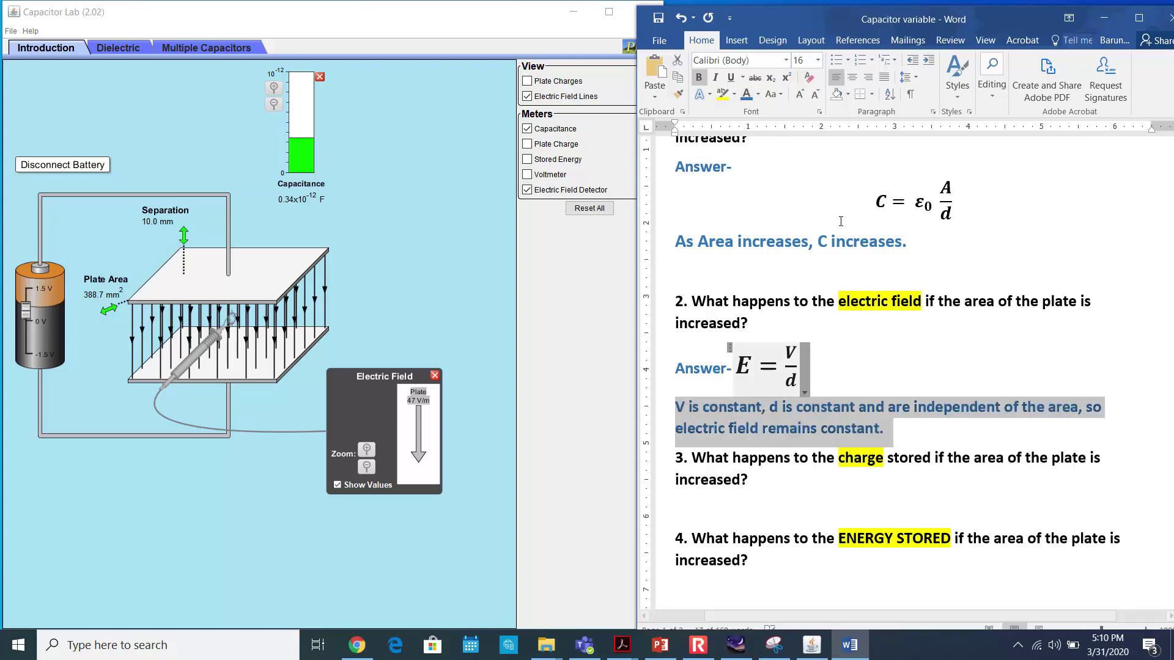
pyautogui.scroll(-2, 915, 337)
pyautogui.click(786, 376)
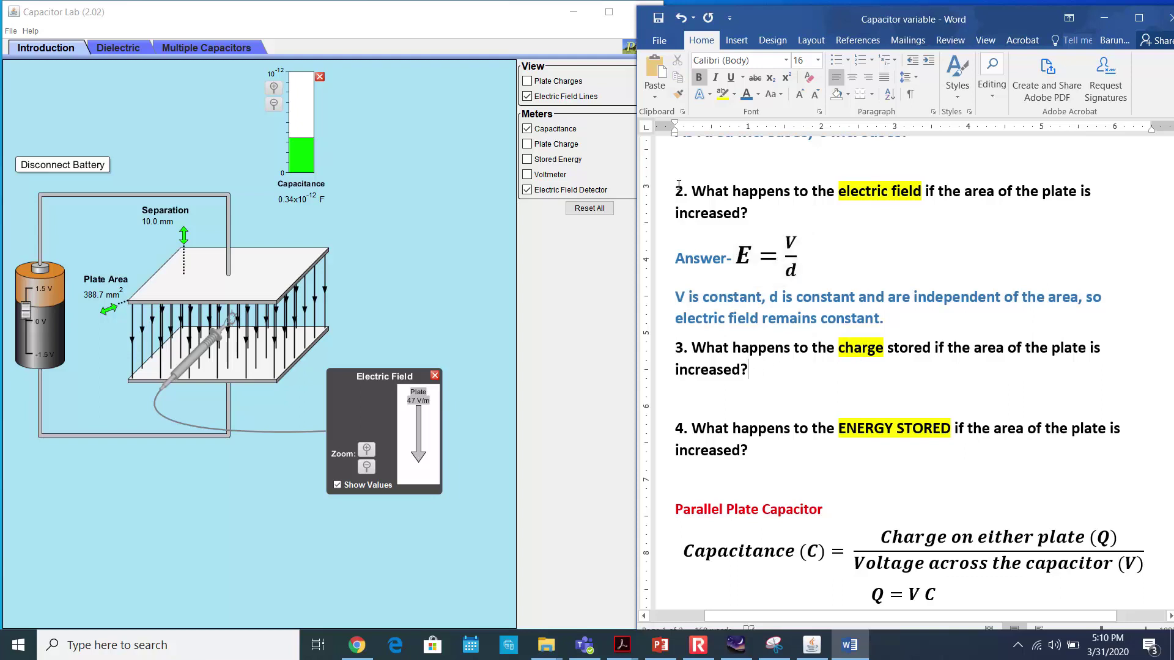
# Show the Plate Charge meter and plate charges, shrinking plates to 208.5 mm² (0.09×10⁻¹² C).
pyautogui.click(534, 147)
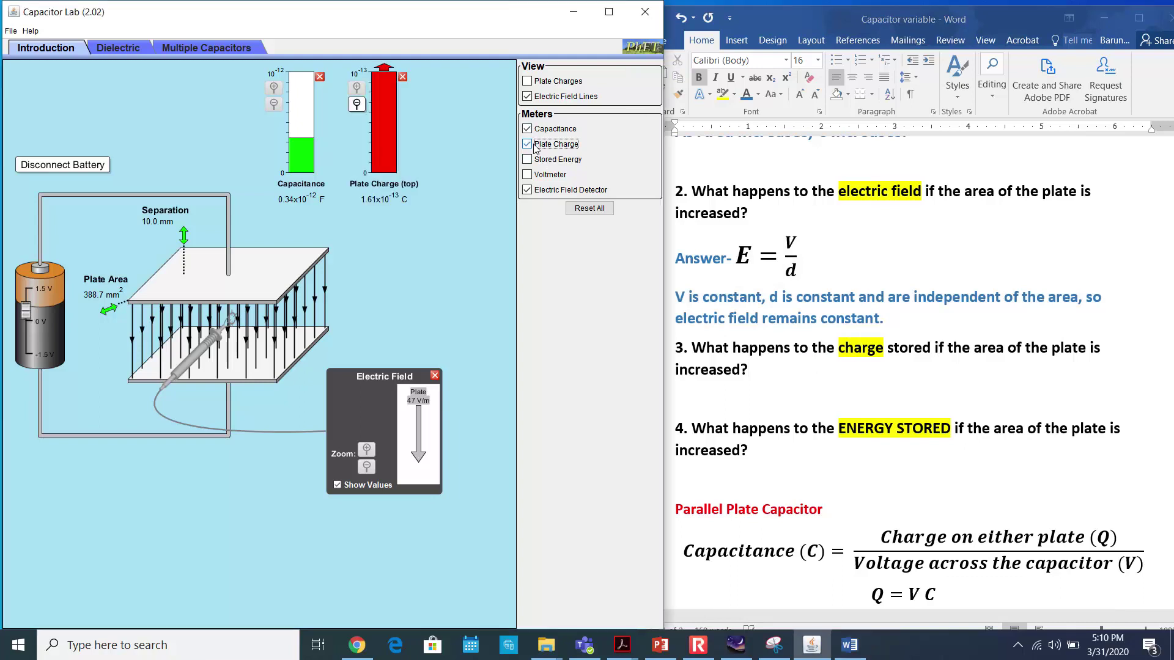
pyautogui.click(357, 104)
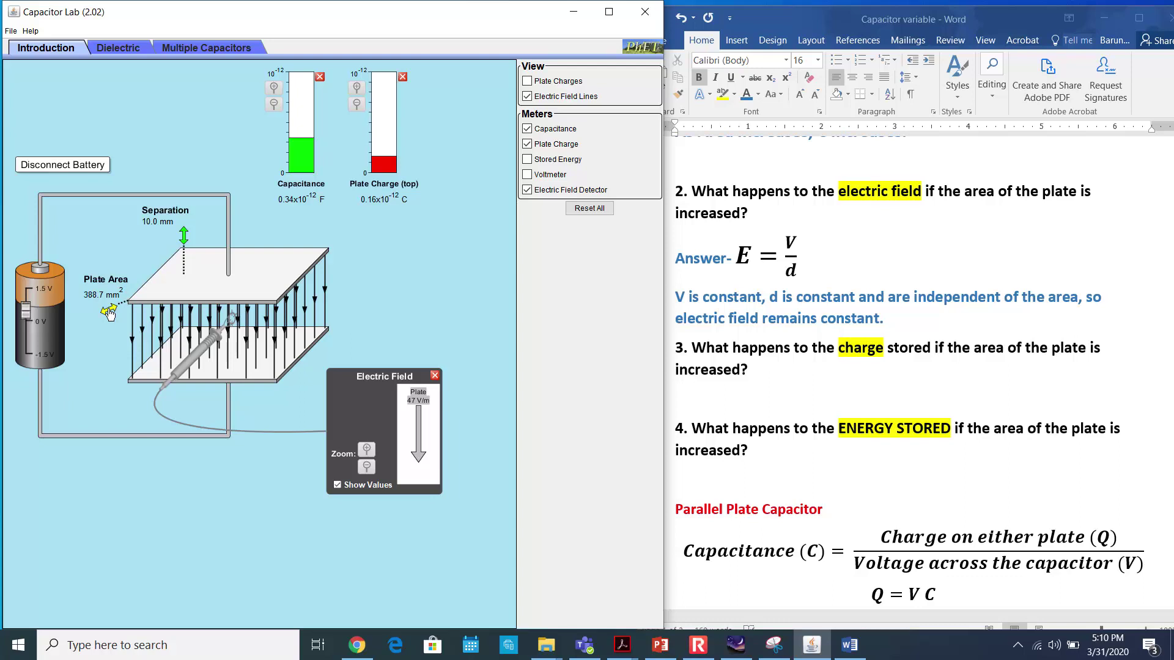
pyautogui.moveTo(109, 313); pyautogui.dragTo(144, 320)
pyautogui.click(560, 81)
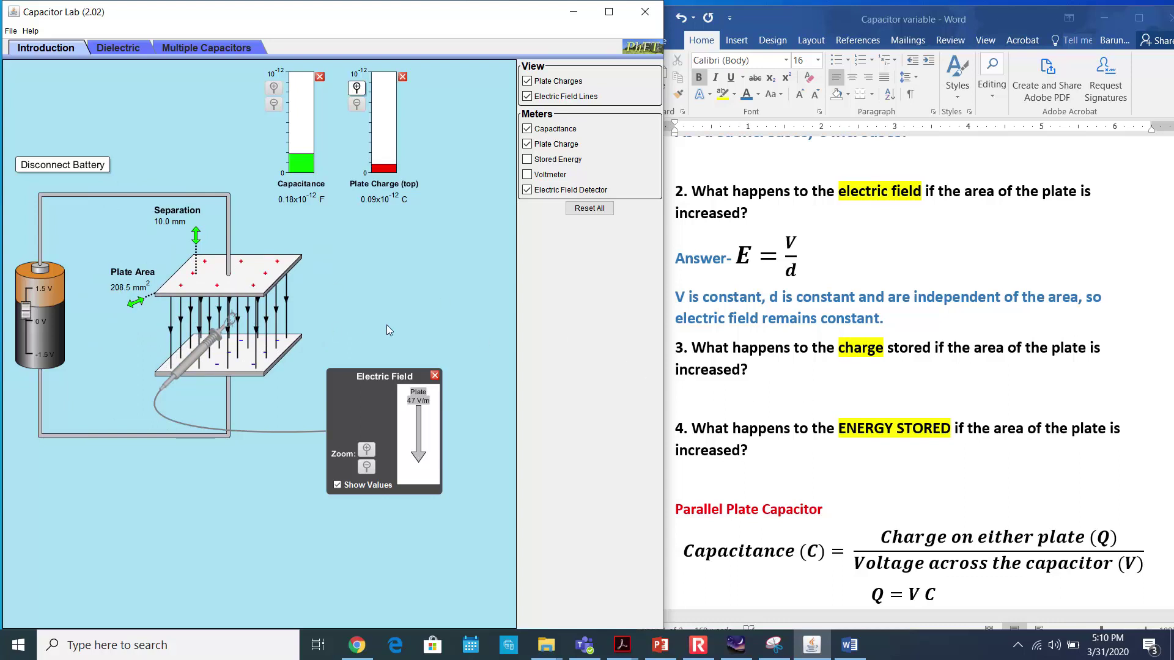
pyautogui.click(752, 387)
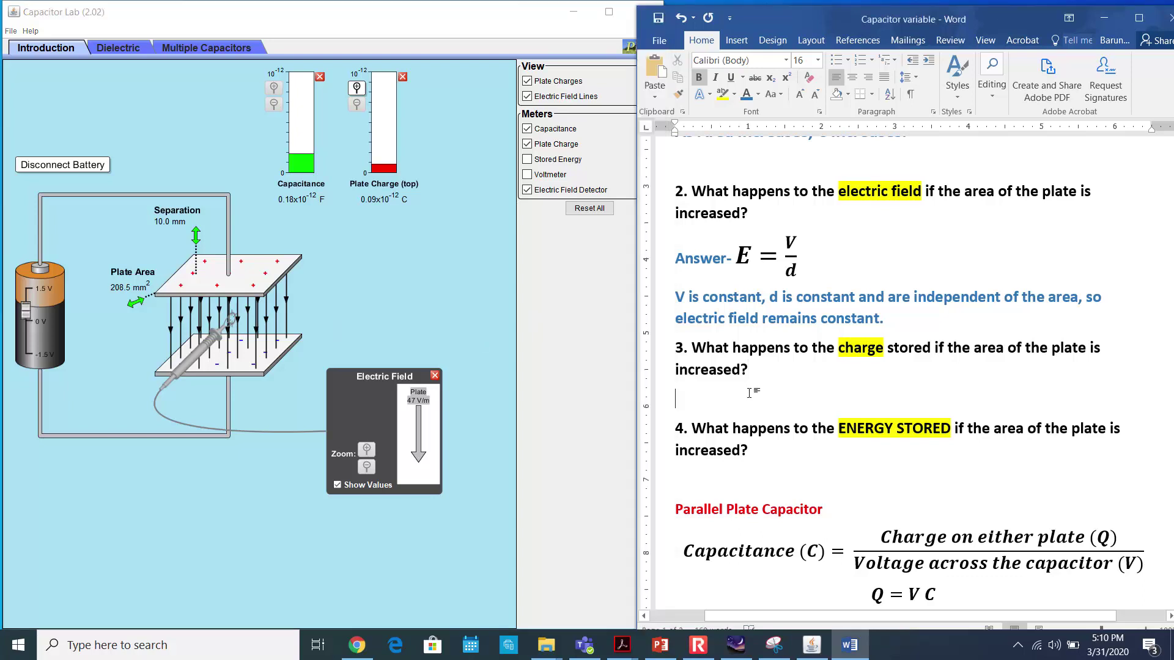
# Type 'Charge onto the plate increases as area of the plate is increased.' under question 3.
pyautogui.write('As')
pyautogui.press('BackSpace')
pyautogui.press('BackSpace')
pyautogui.press('BackSpace')
pyautogui.write('Charge onto the plate increases as area of the plate is increased.')
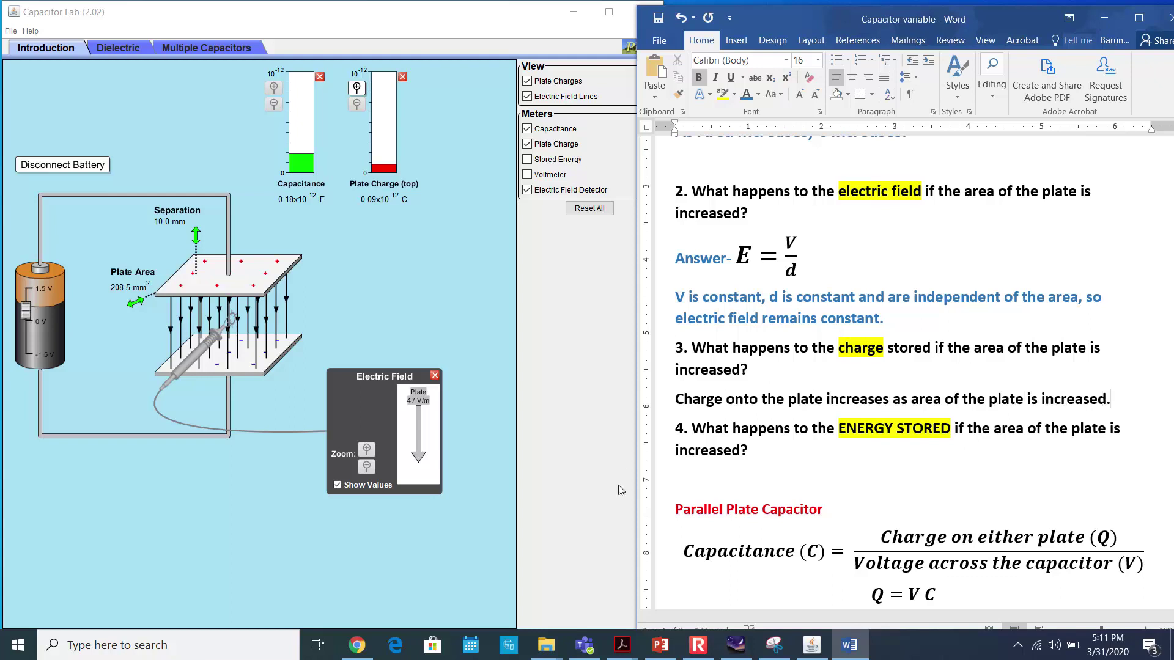
pyautogui.moveTo(1116, 397); pyautogui.dragTo(676, 399)
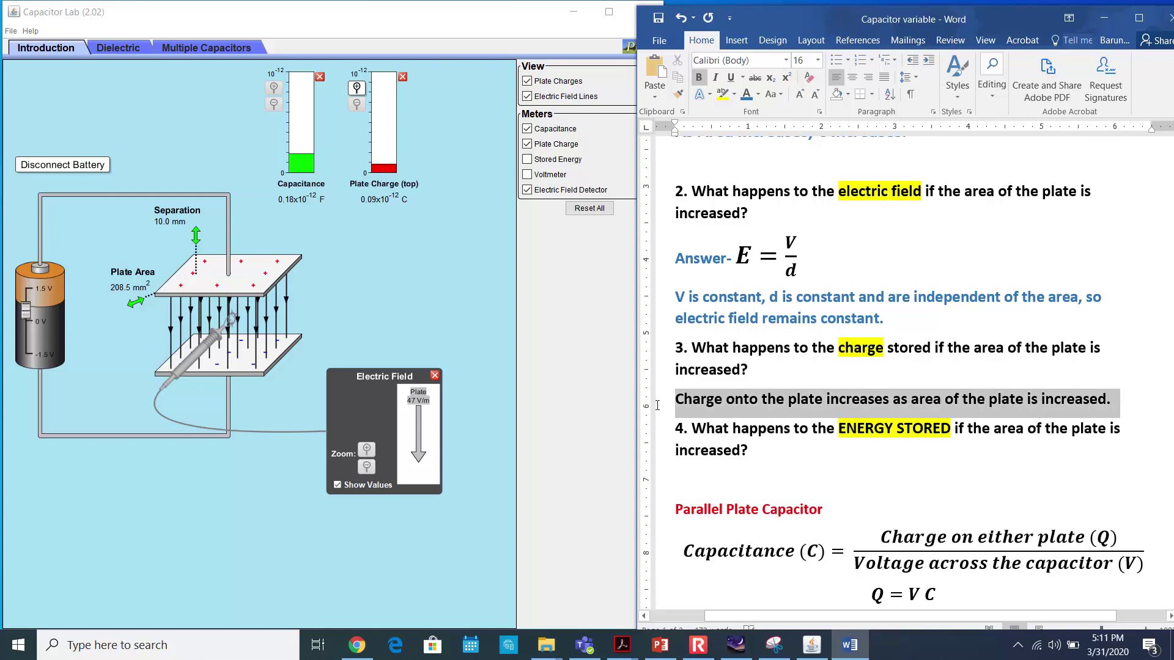
# Make the question 3 answer blue and move Q = V C onto a new line beneath it.
pyautogui.click(746, 95)
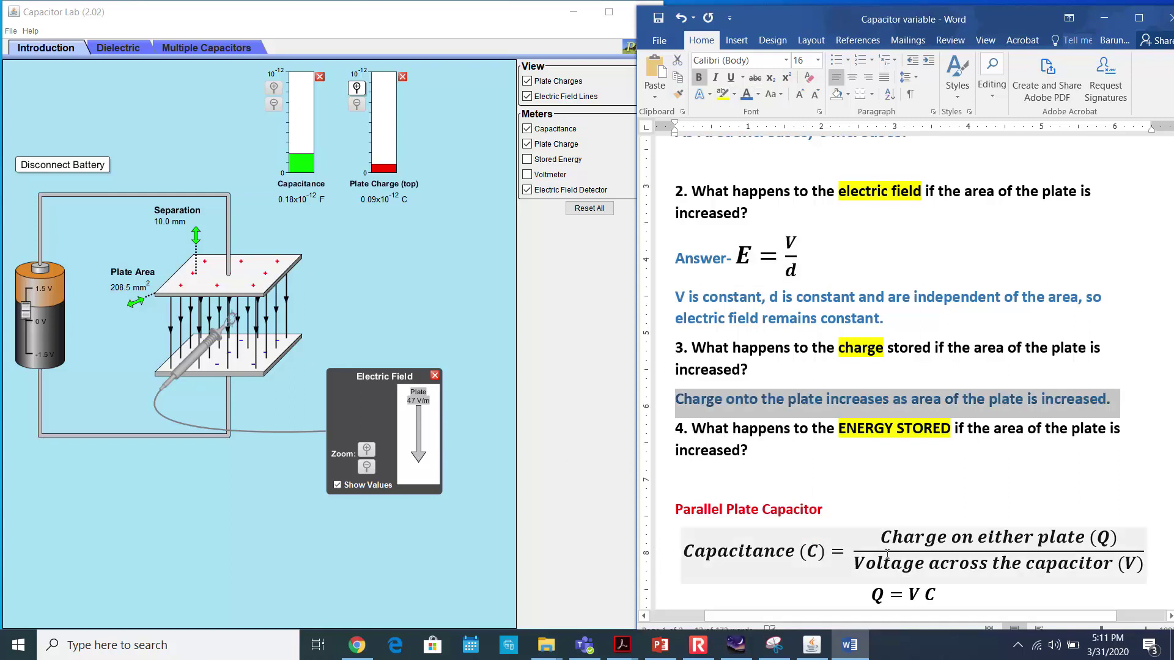
pyautogui.moveTo(873, 594); pyautogui.dragTo(960, 591)
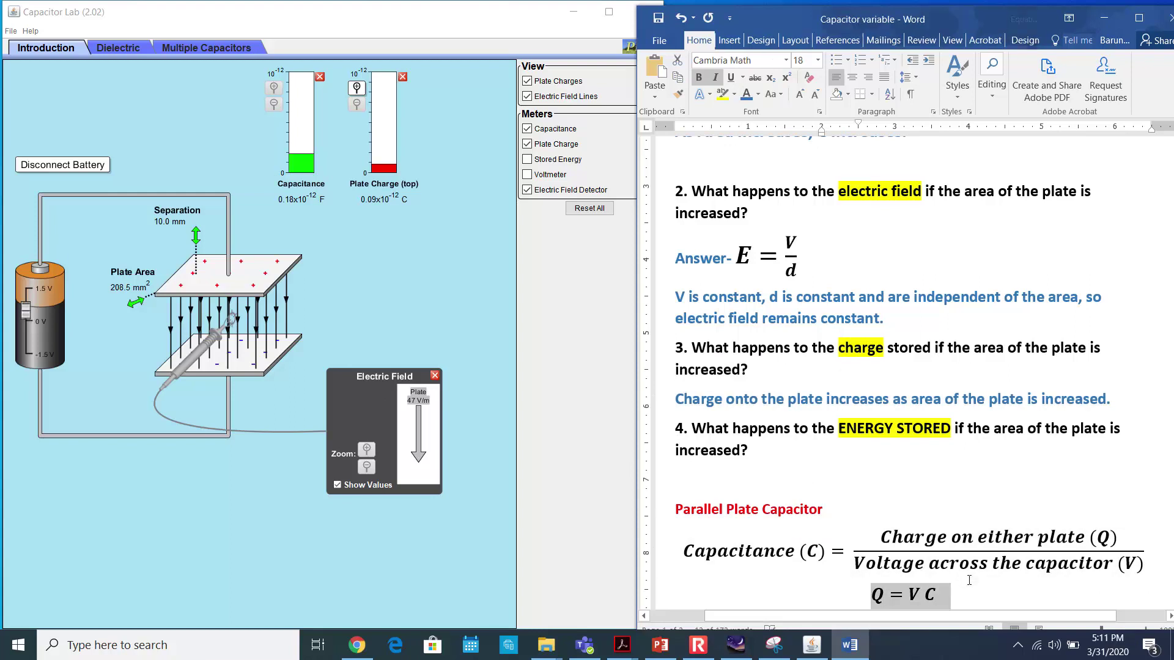
pyautogui.hotkey('ctrl', 'x')
pyautogui.click(1128, 394)
pyautogui.press('Return')
pyautogui.hotkey('ctrl', 'v')
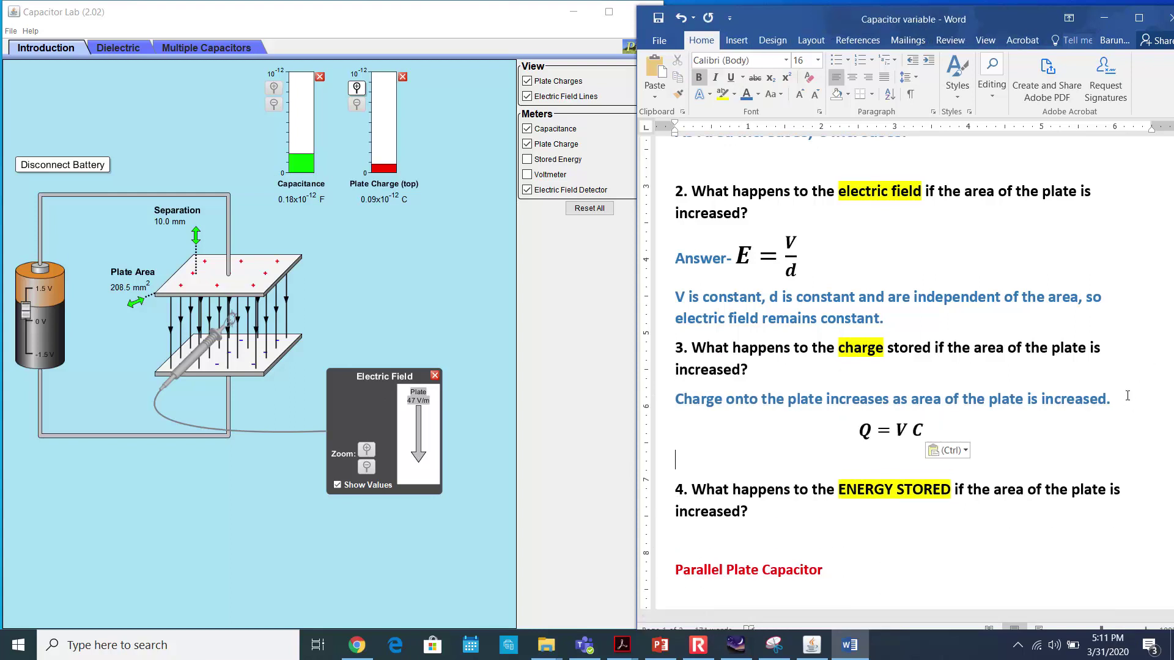
# Select the C in Q = V C and enlarge the simulated plates to 237.1 mm².
pyautogui.doubleClick(901, 430)
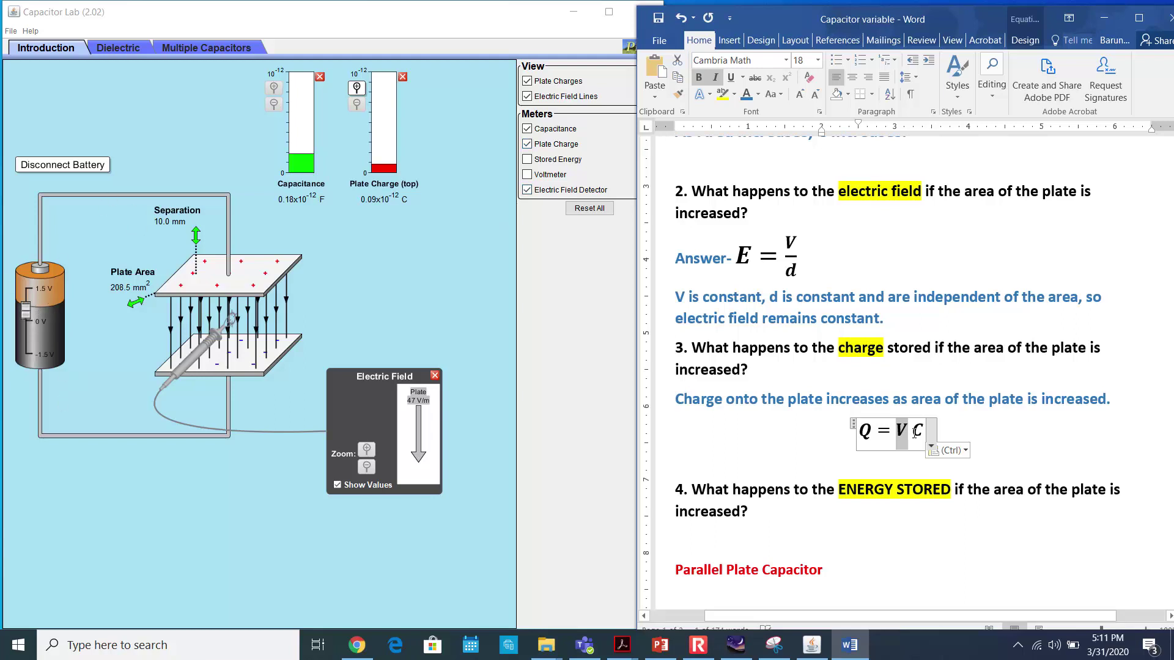
pyautogui.moveTo(913, 433); pyautogui.dragTo(926, 433)
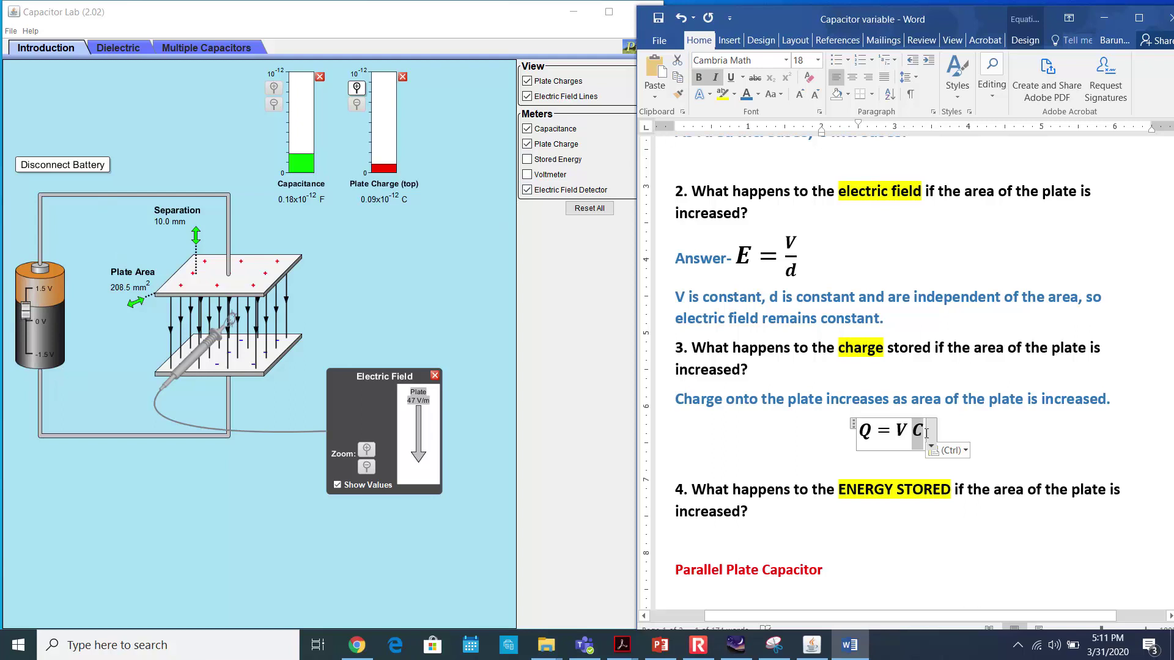
pyautogui.moveTo(135, 302); pyautogui.dragTo(132, 336)
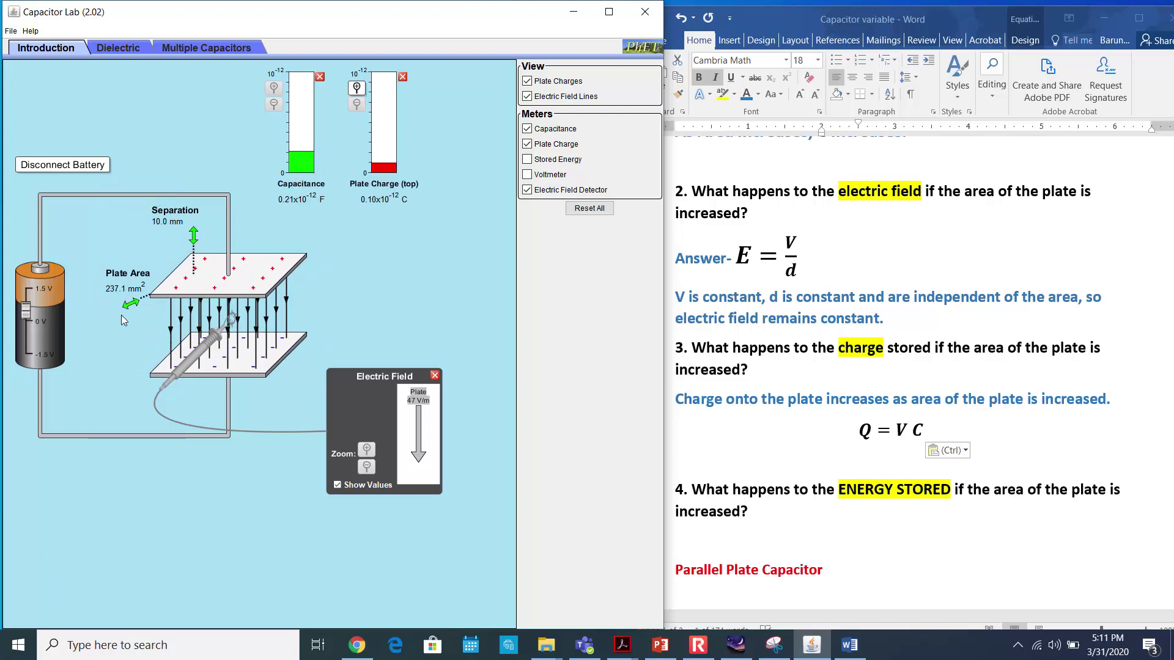
# Resize the capacitor plates, then put the Word cursor on the line below question 4.
pyautogui.moveTo(133, 307); pyautogui.dragTo(148, 340)
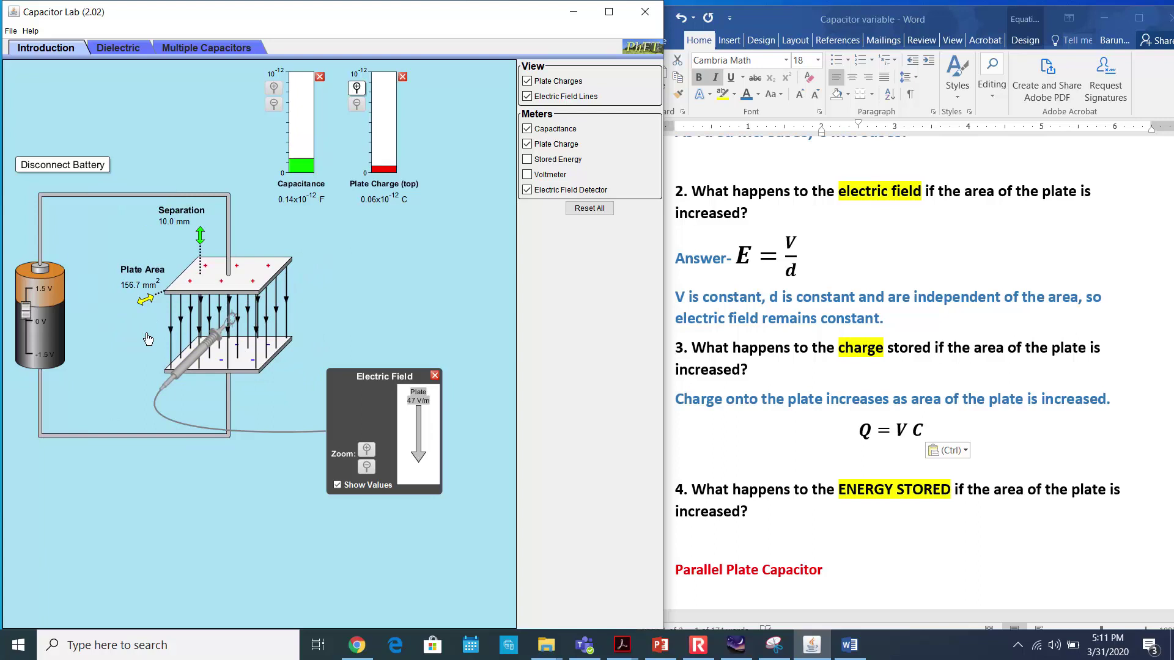
pyautogui.click(1088, 435)
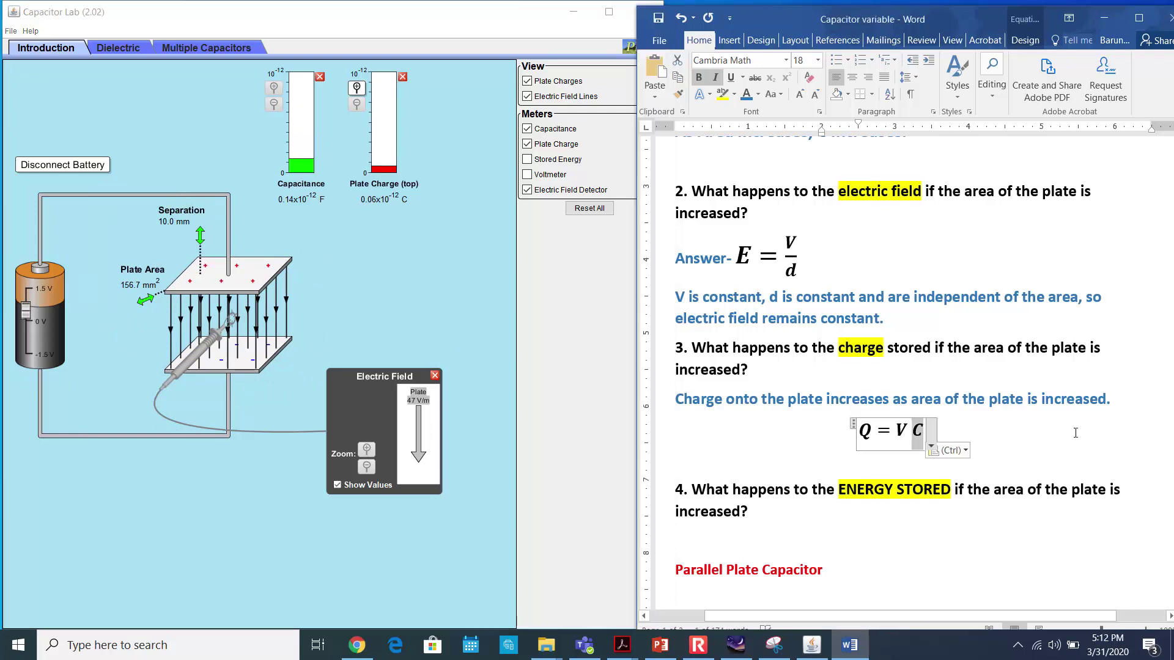
pyautogui.scroll(-5, 1011, 419)
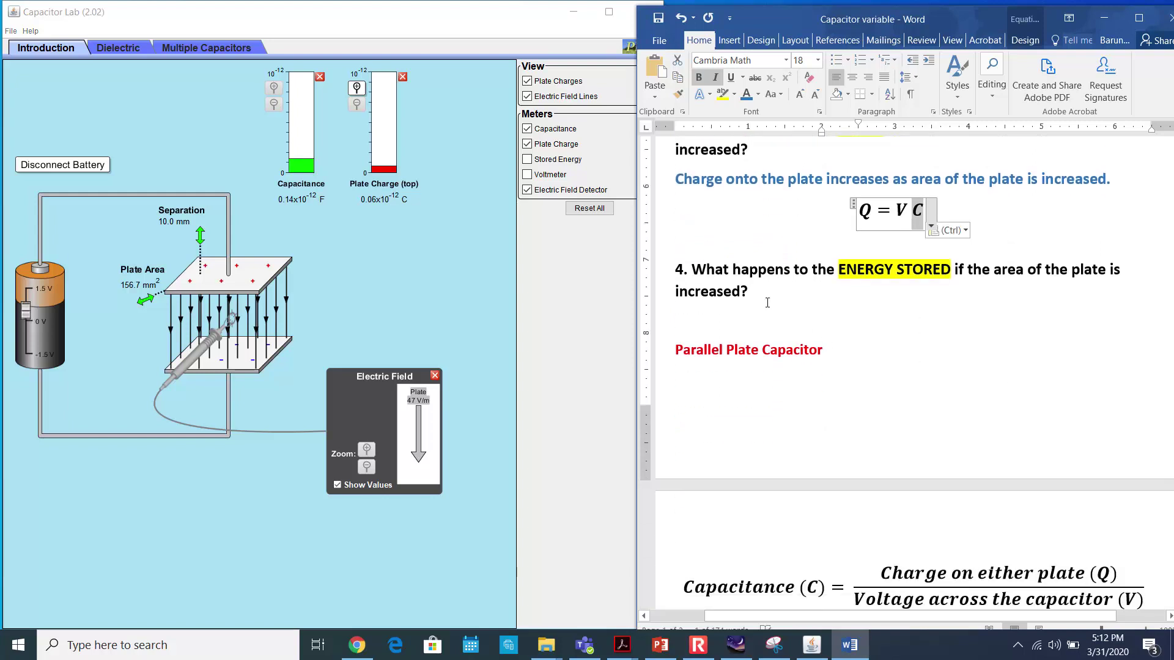
pyautogui.click(770, 304)
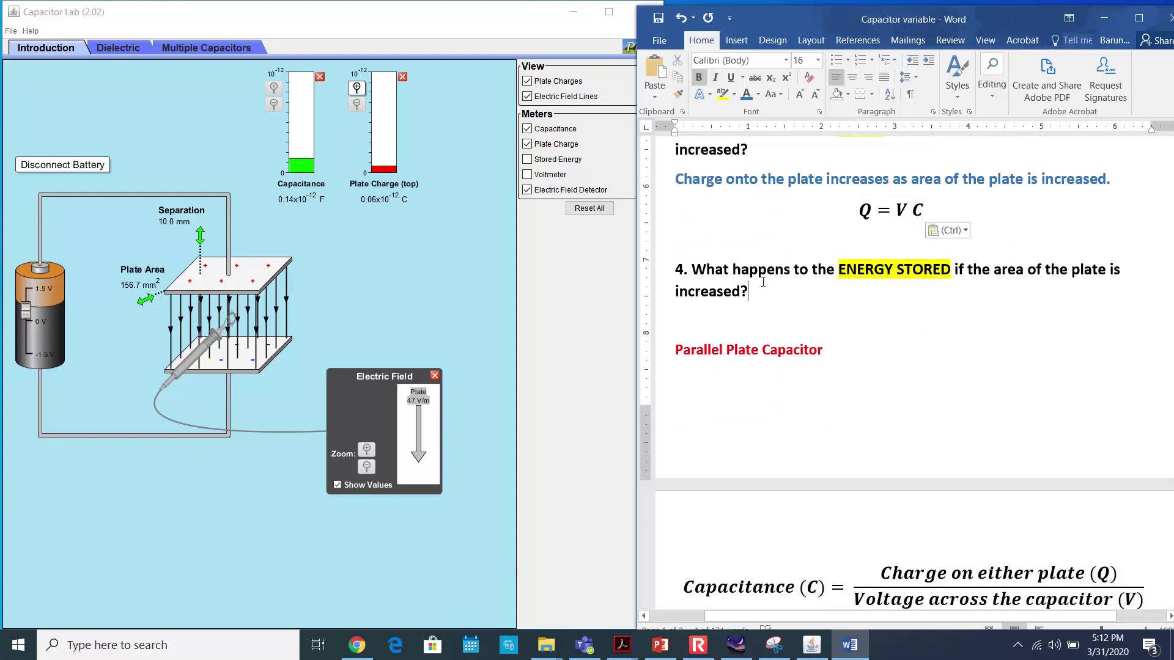
pyautogui.tripleClick(695, 270)
pyautogui.click(968, 338)
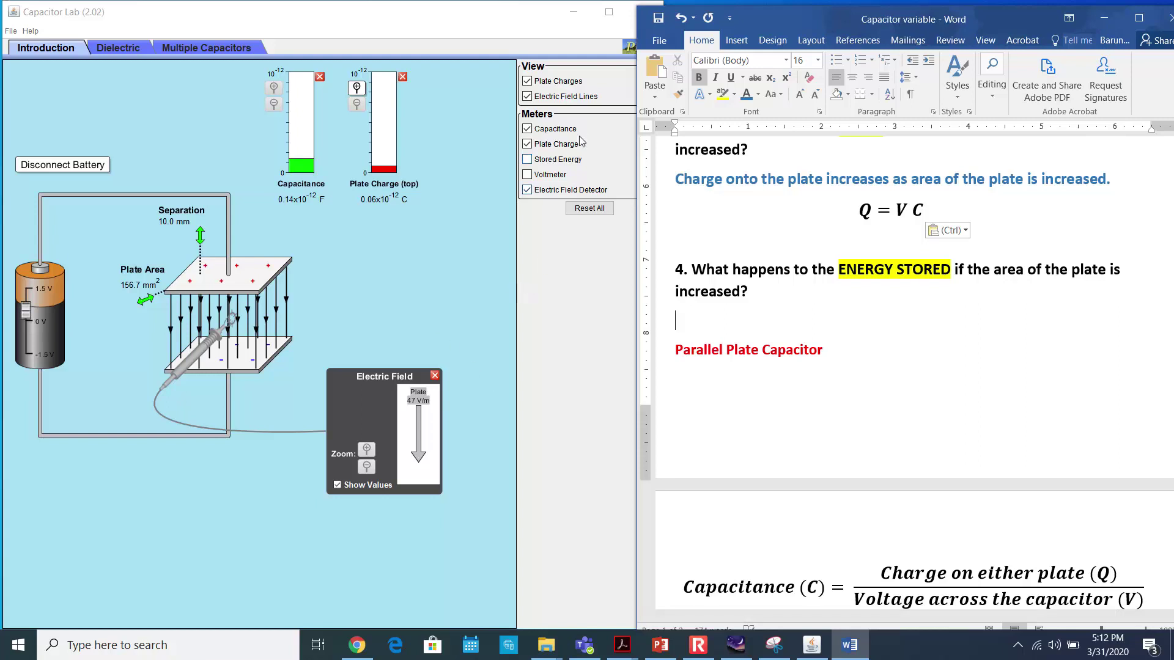
# Show the Stored Energy meter and enlarge the plates to 370.0 mm².
pyautogui.click(531, 162)
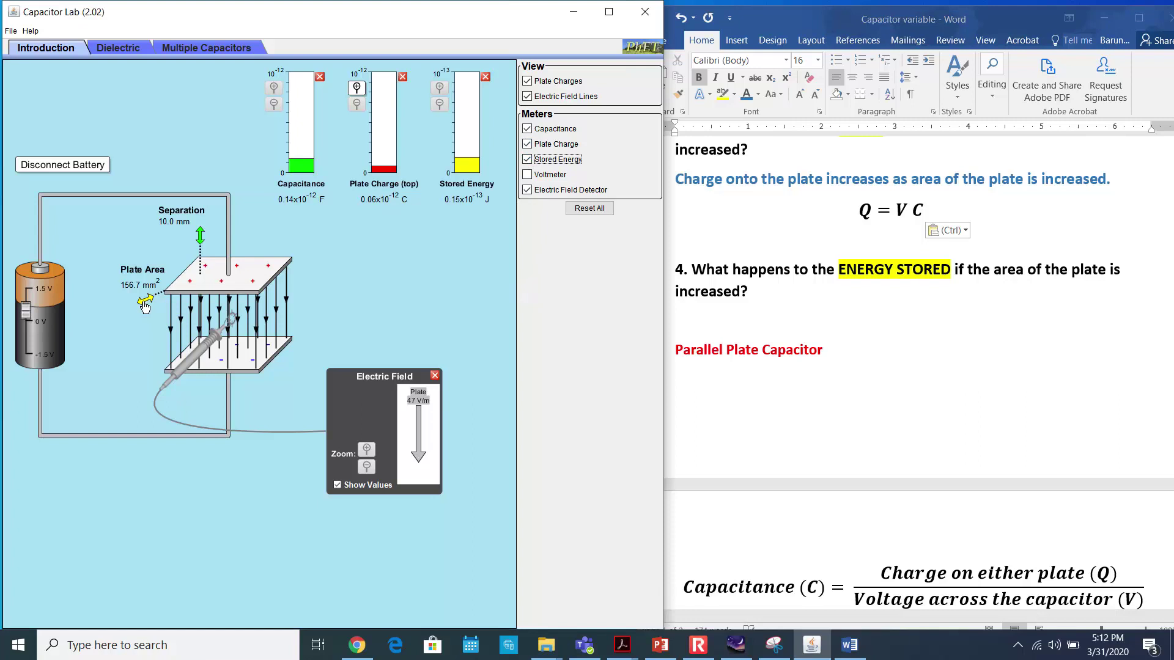
pyautogui.moveTo(145, 307); pyautogui.dragTo(112, 308)
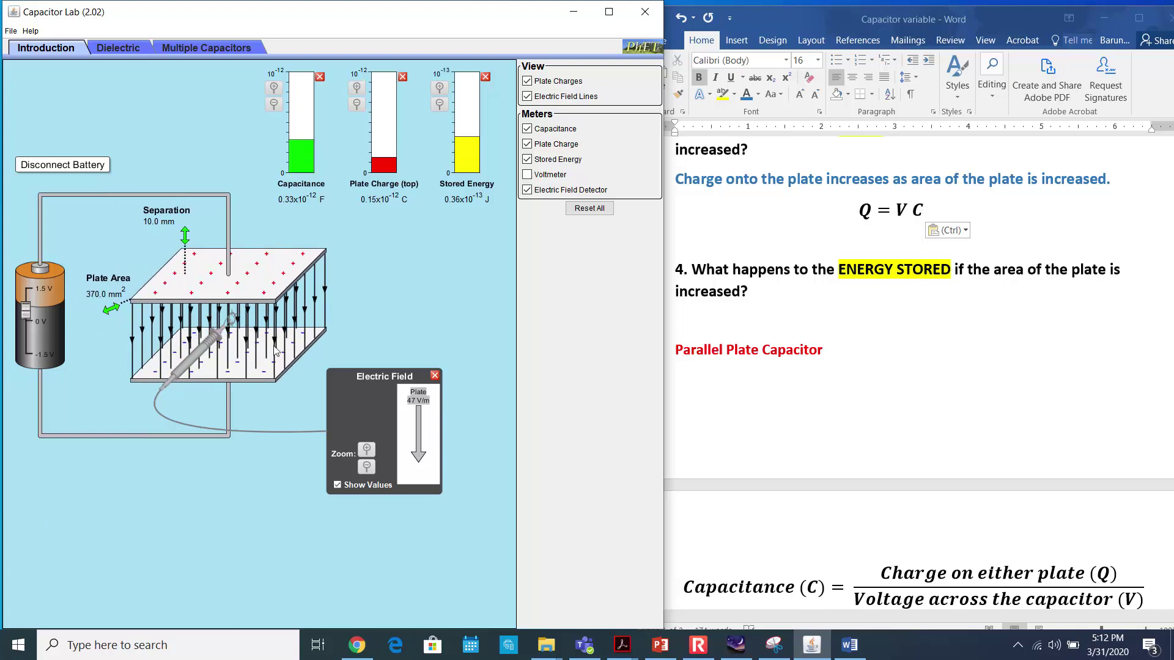
pyautogui.scroll(-5, 874, 355)
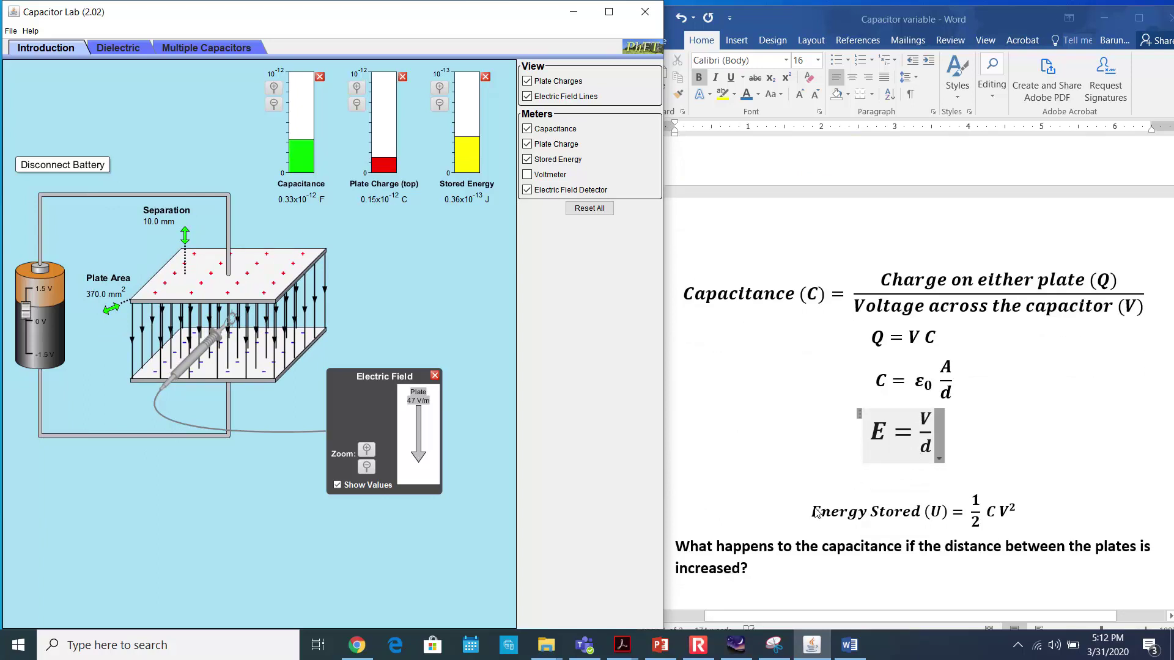
# Select the whole Energy Stored (U) = ½ C V² formula for copying.
pyautogui.click(813, 510)
pyautogui.moveTo(813, 510); pyautogui.dragTo(1019, 513)
pyautogui.click(879, 518)
pyautogui.moveTo(814, 512); pyautogui.dragTo(1020, 513)
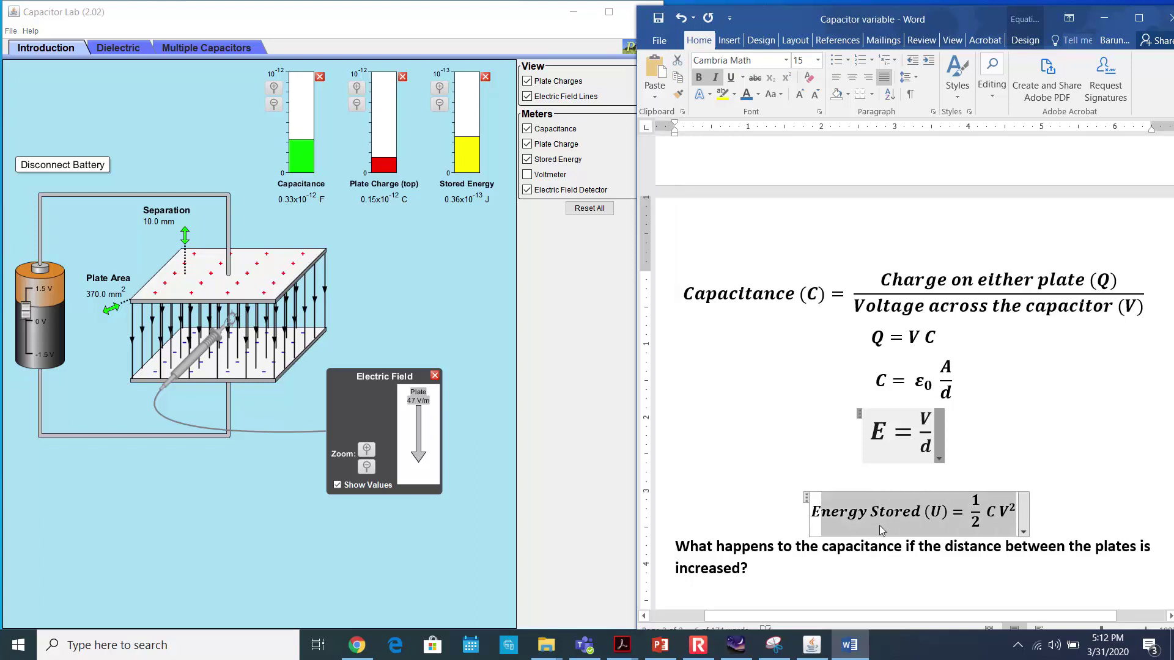
pyautogui.click(1037, 513)
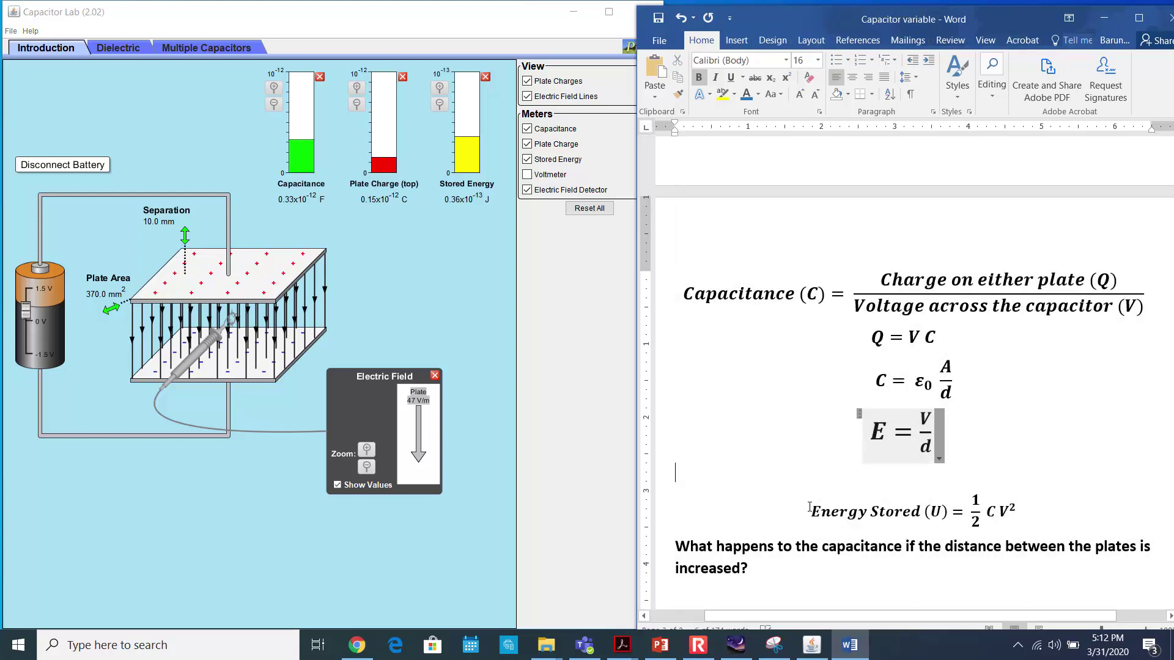
pyautogui.click(1037, 513)
pyautogui.scroll(-3, 949, 390)
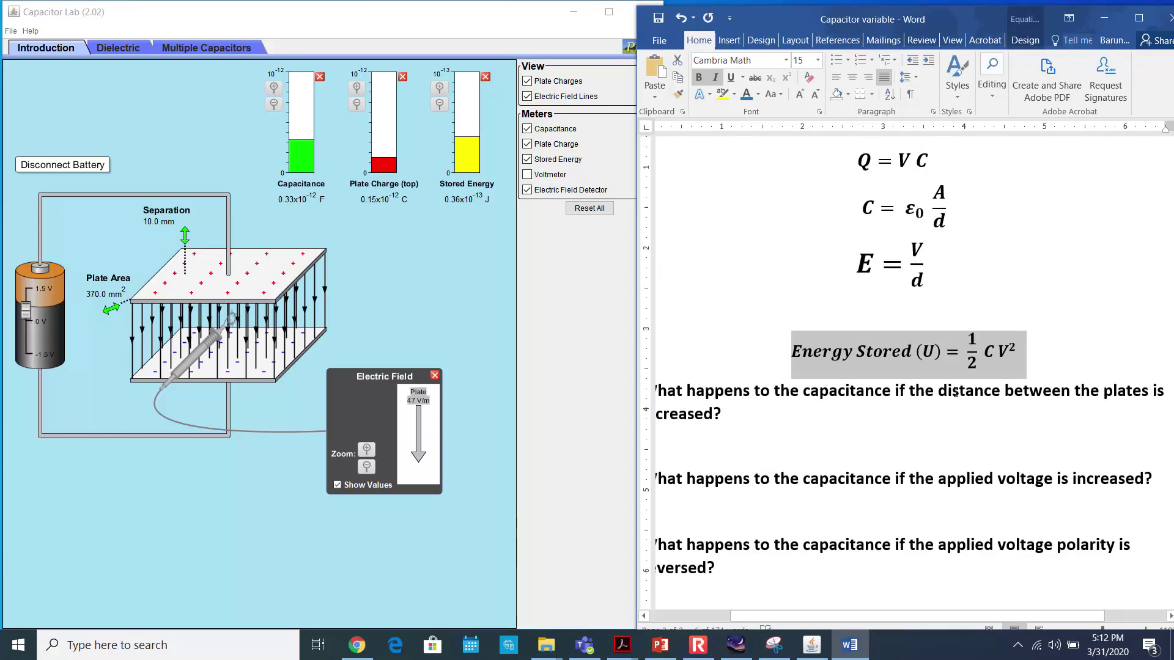
pyautogui.scroll(5, 1009, 330)
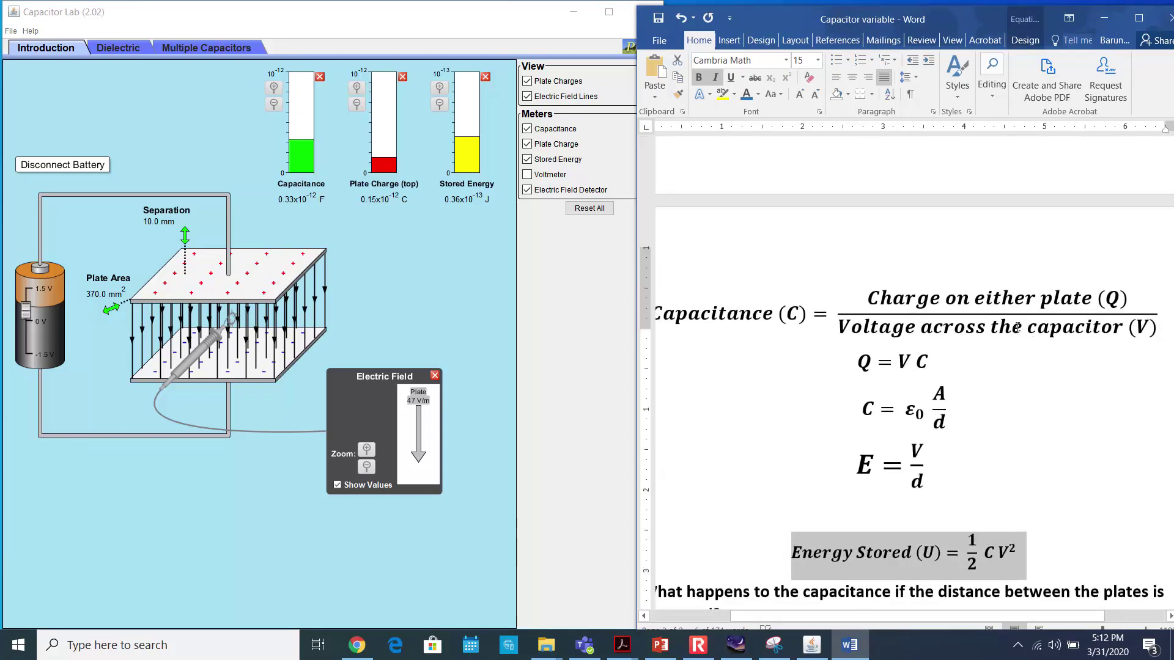
pyautogui.scroll(3, 999, 332)
# Paste the Energy Stored formula on the empty line under question 4 and check its C and V² terms.
pyautogui.click(792, 336)
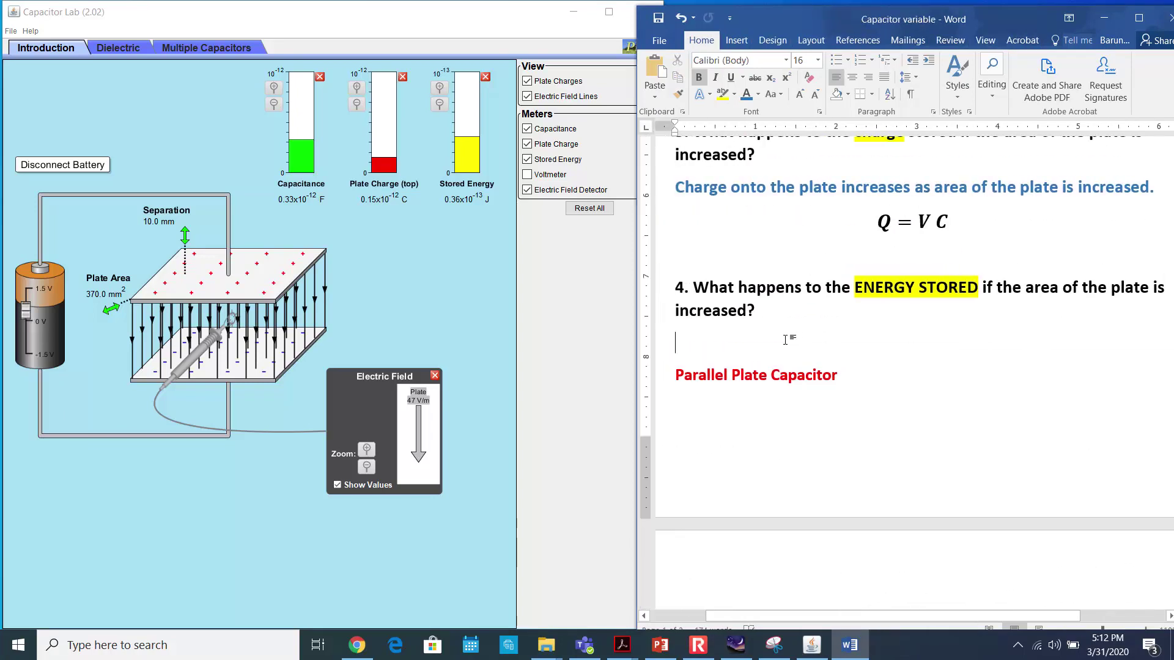
pyautogui.hotkey('ctrl', 'v')
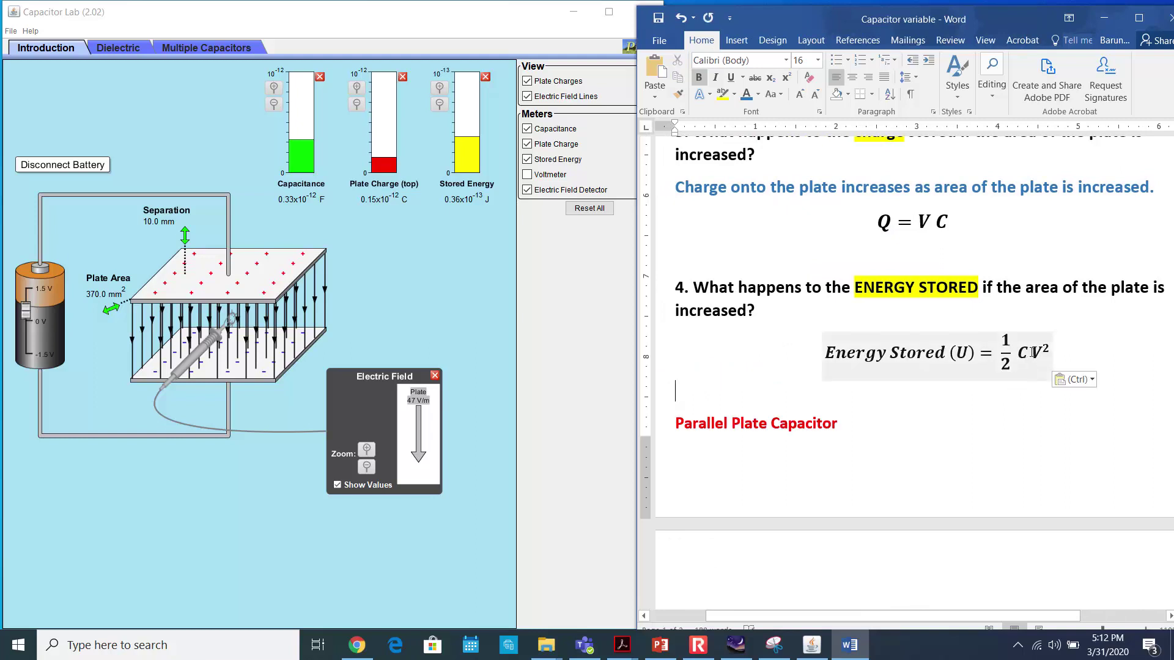
pyautogui.moveTo(1033, 352); pyautogui.dragTo(1048, 361)
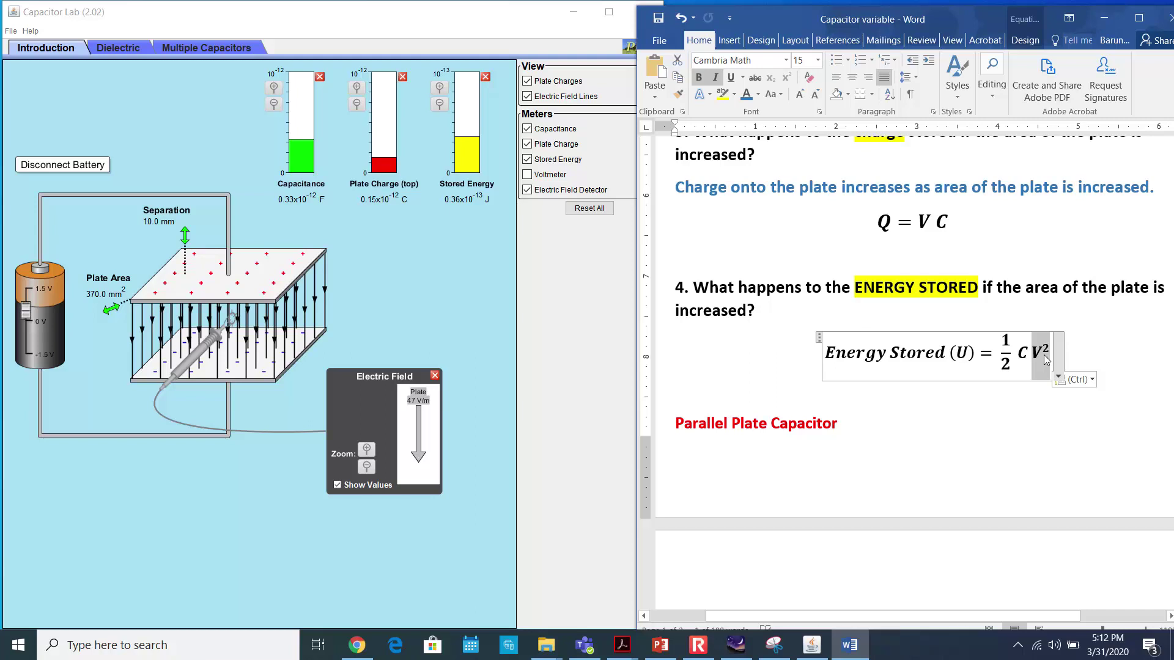
pyautogui.click(1023, 353)
pyautogui.doubleClick(1022, 353)
# Nudge the plate area to 374.6 mm² and end with the cursor after the pasted formula.
pyautogui.moveTo(108, 312)
pyautogui.mouseDown()
pyautogui.moveTo(119, 317)
pyautogui.moveTo(109, 320)
pyautogui.mouseUp()
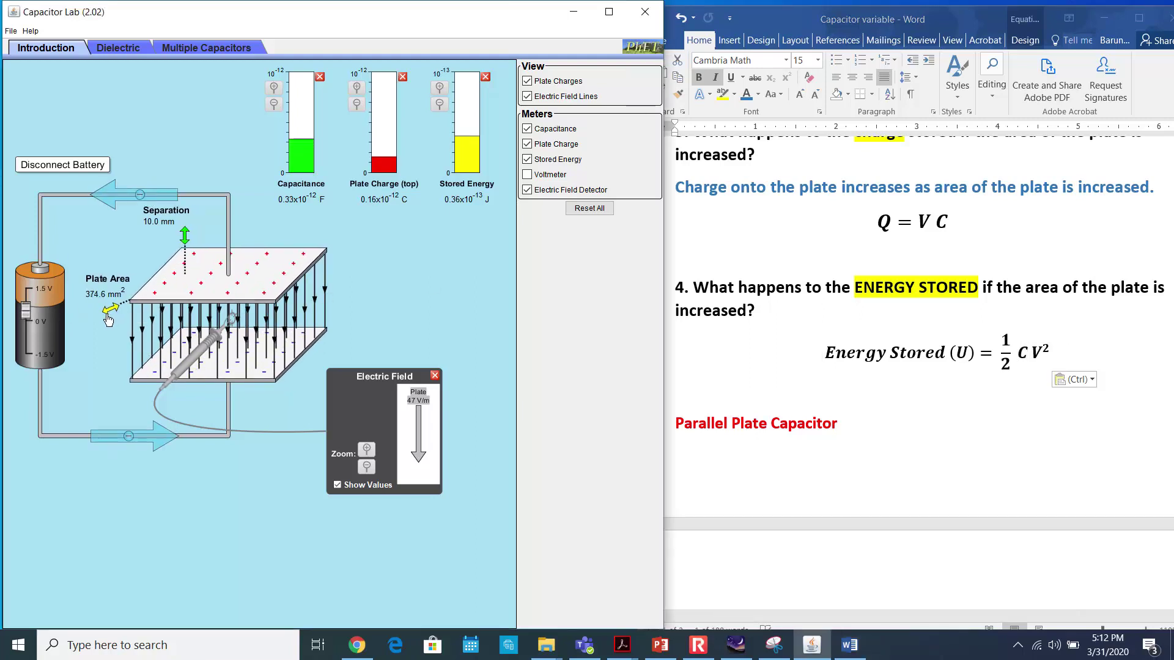
pyautogui.click(1023, 358)
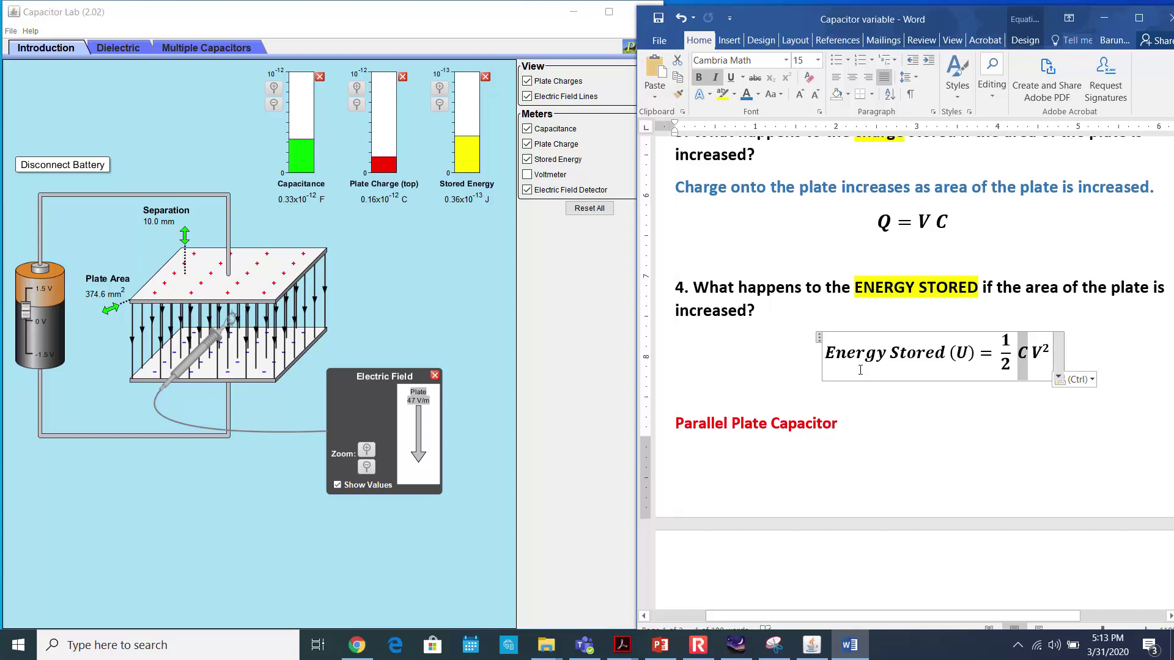
pyautogui.click(1108, 354)
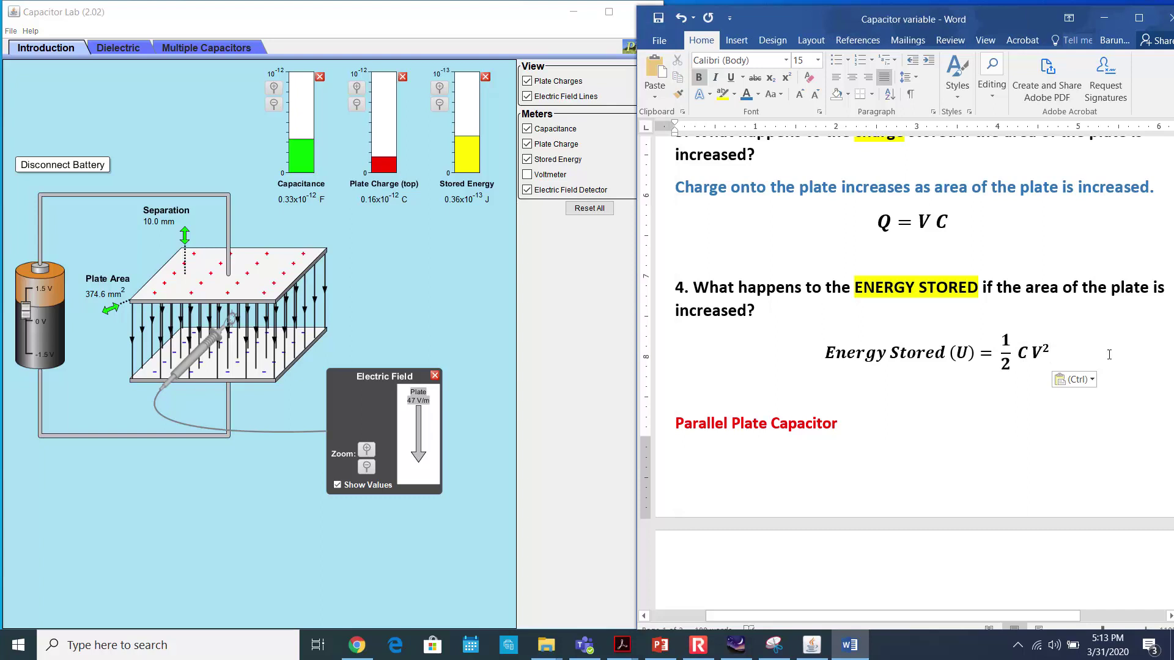
# Undo the red Parallel Plate Capacitor line and write 'If the area of the plate is increased, C increases so energy stored also increases'.
pyautogui.hotkey('ctrl', 'z')
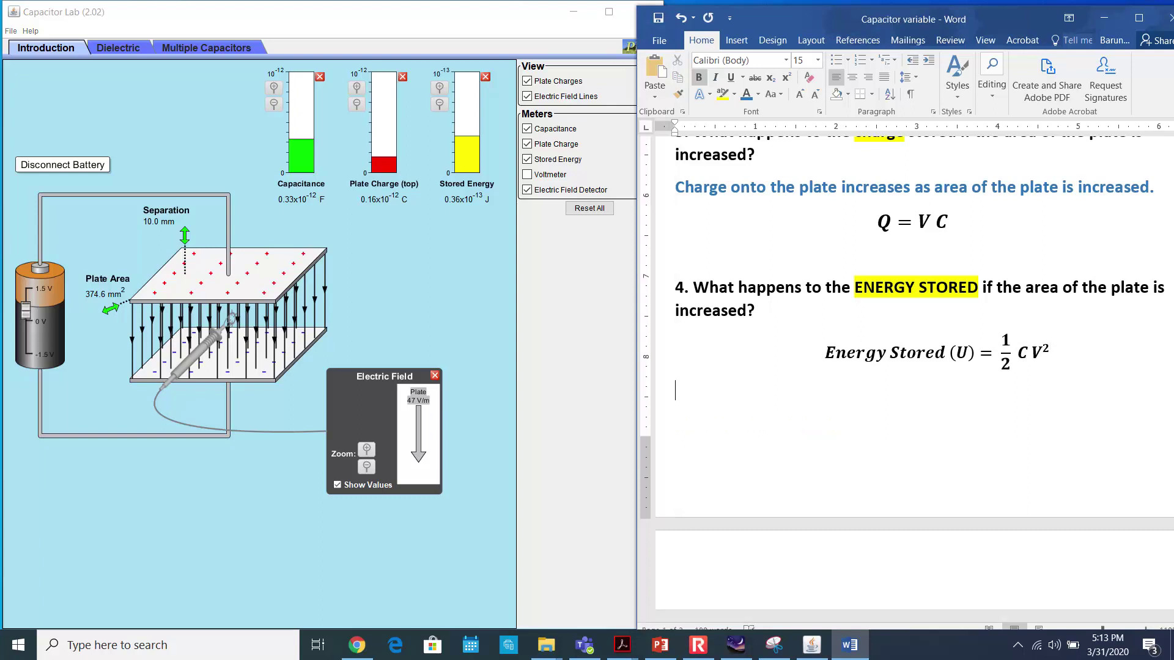
pyautogui.write('If the area of the place is')
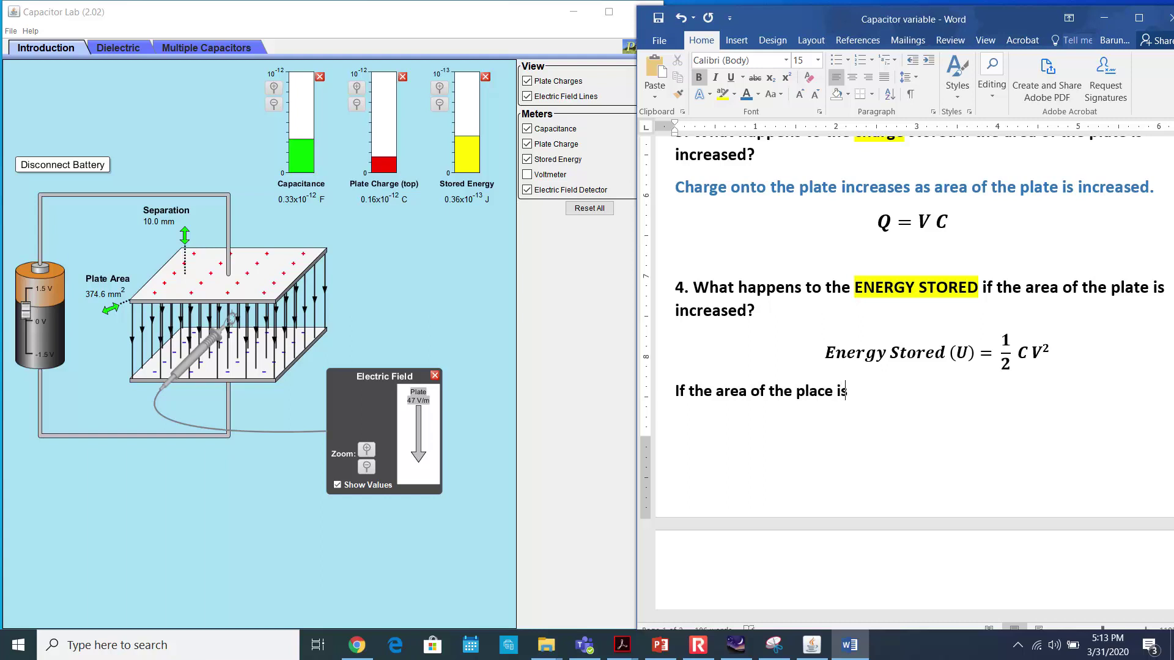
pyautogui.write(' i')
pyautogui.press('BackSpace')
pyautogui.press('BackSpace')
pyautogui.press('BackSpace')
pyautogui.press('BackSpace')
pyautogui.write('te in')
pyautogui.press('BackSpace')
pyautogui.press('BackSpace')
pyautogui.write('s increased, C i')
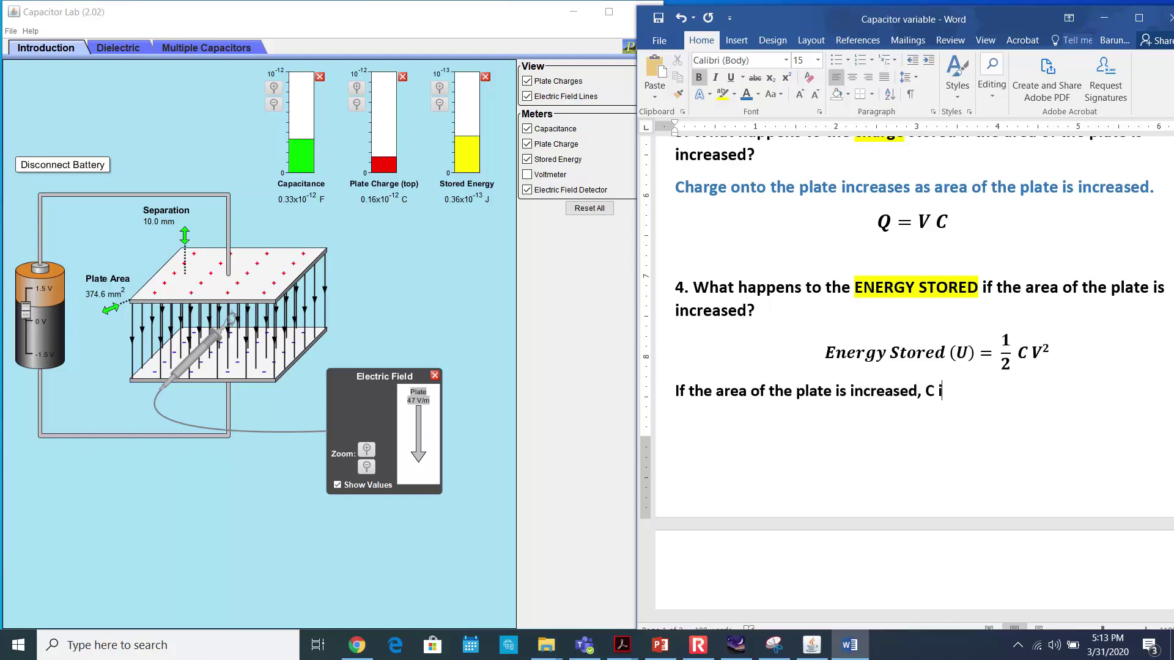
pyautogui.write('ncreases so energy s')
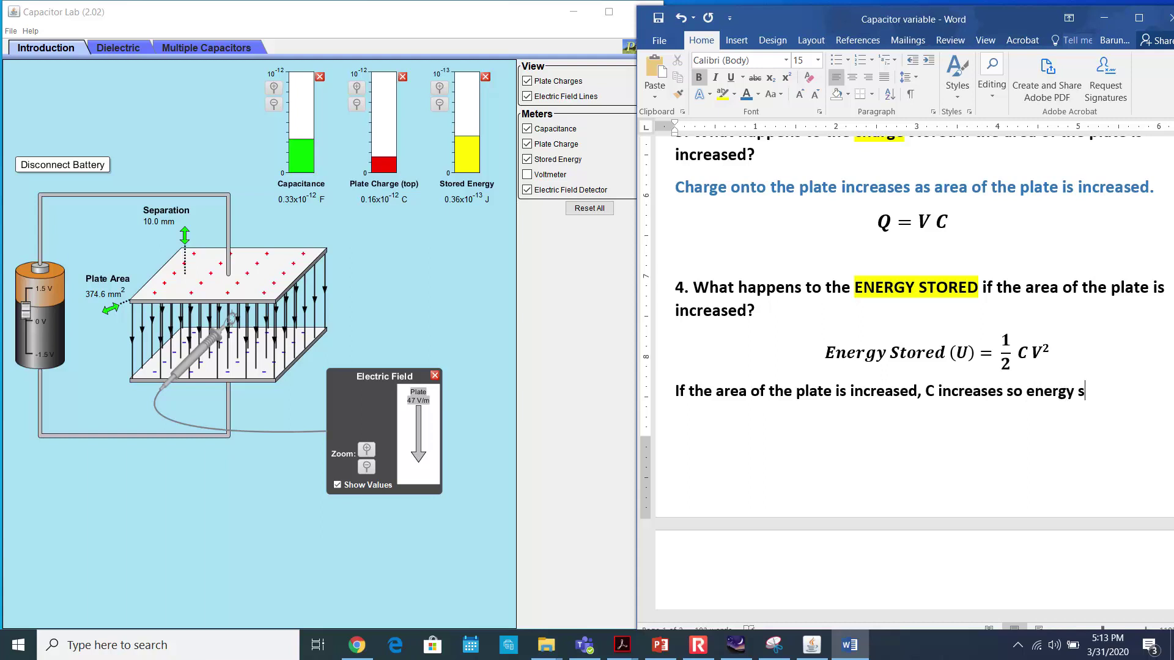
pyautogui.write('tored also increases')
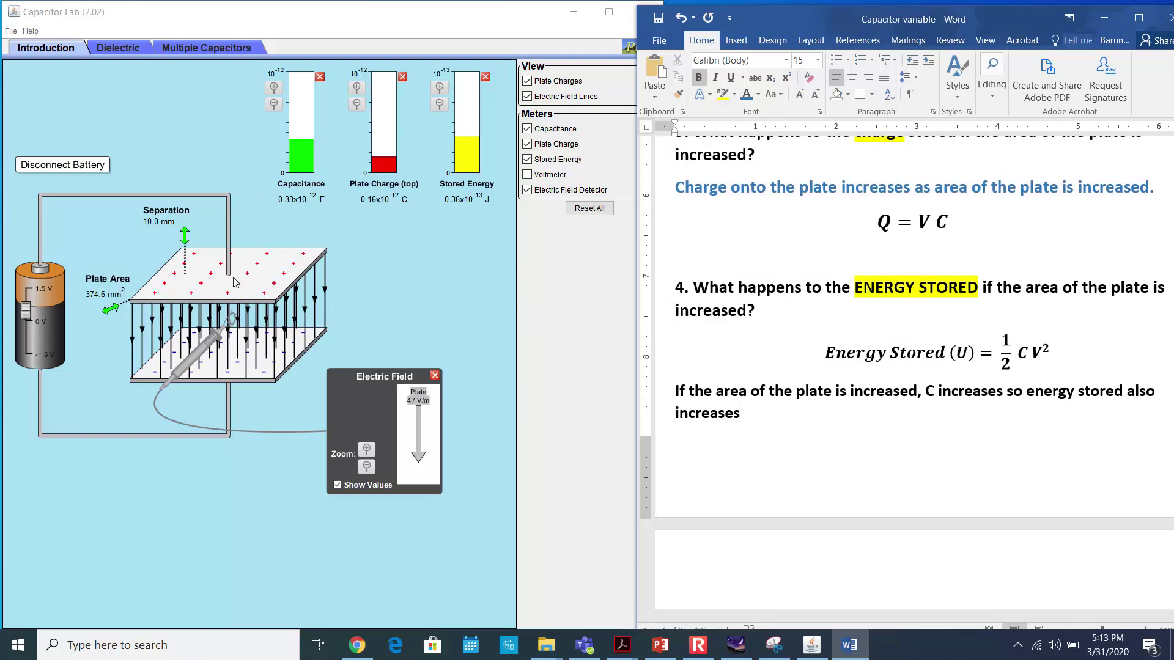
pyautogui.scroll(10, 776, 368)
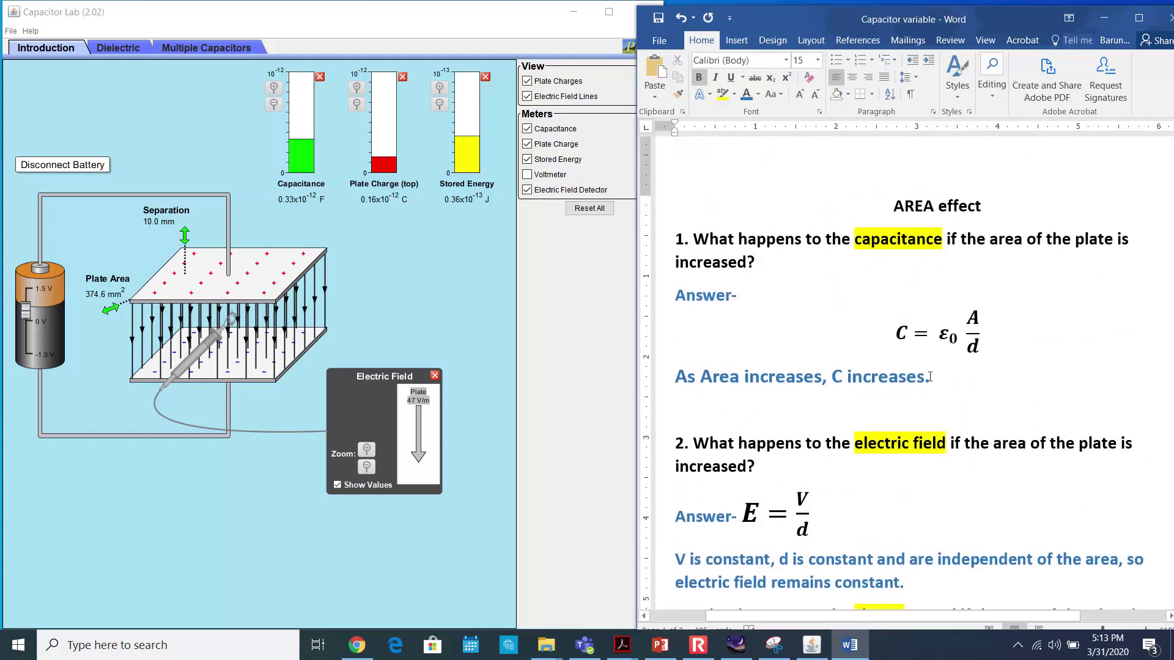
pyautogui.scroll(-5, 887, 268)
pyautogui.scroll(-3, 930, 380)
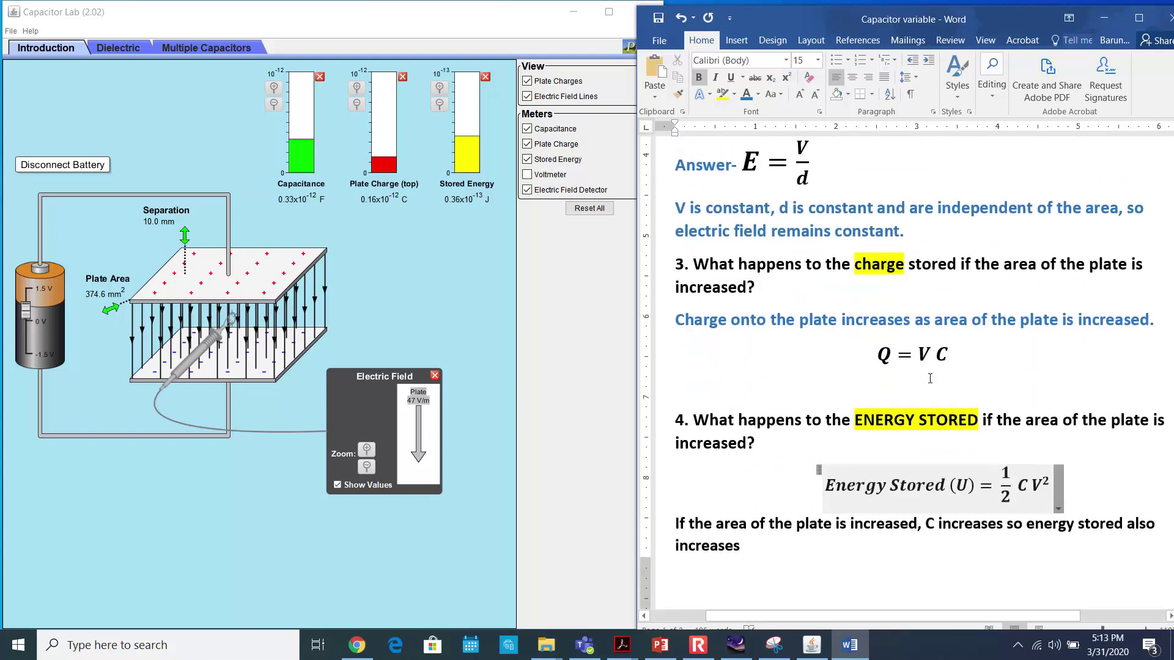